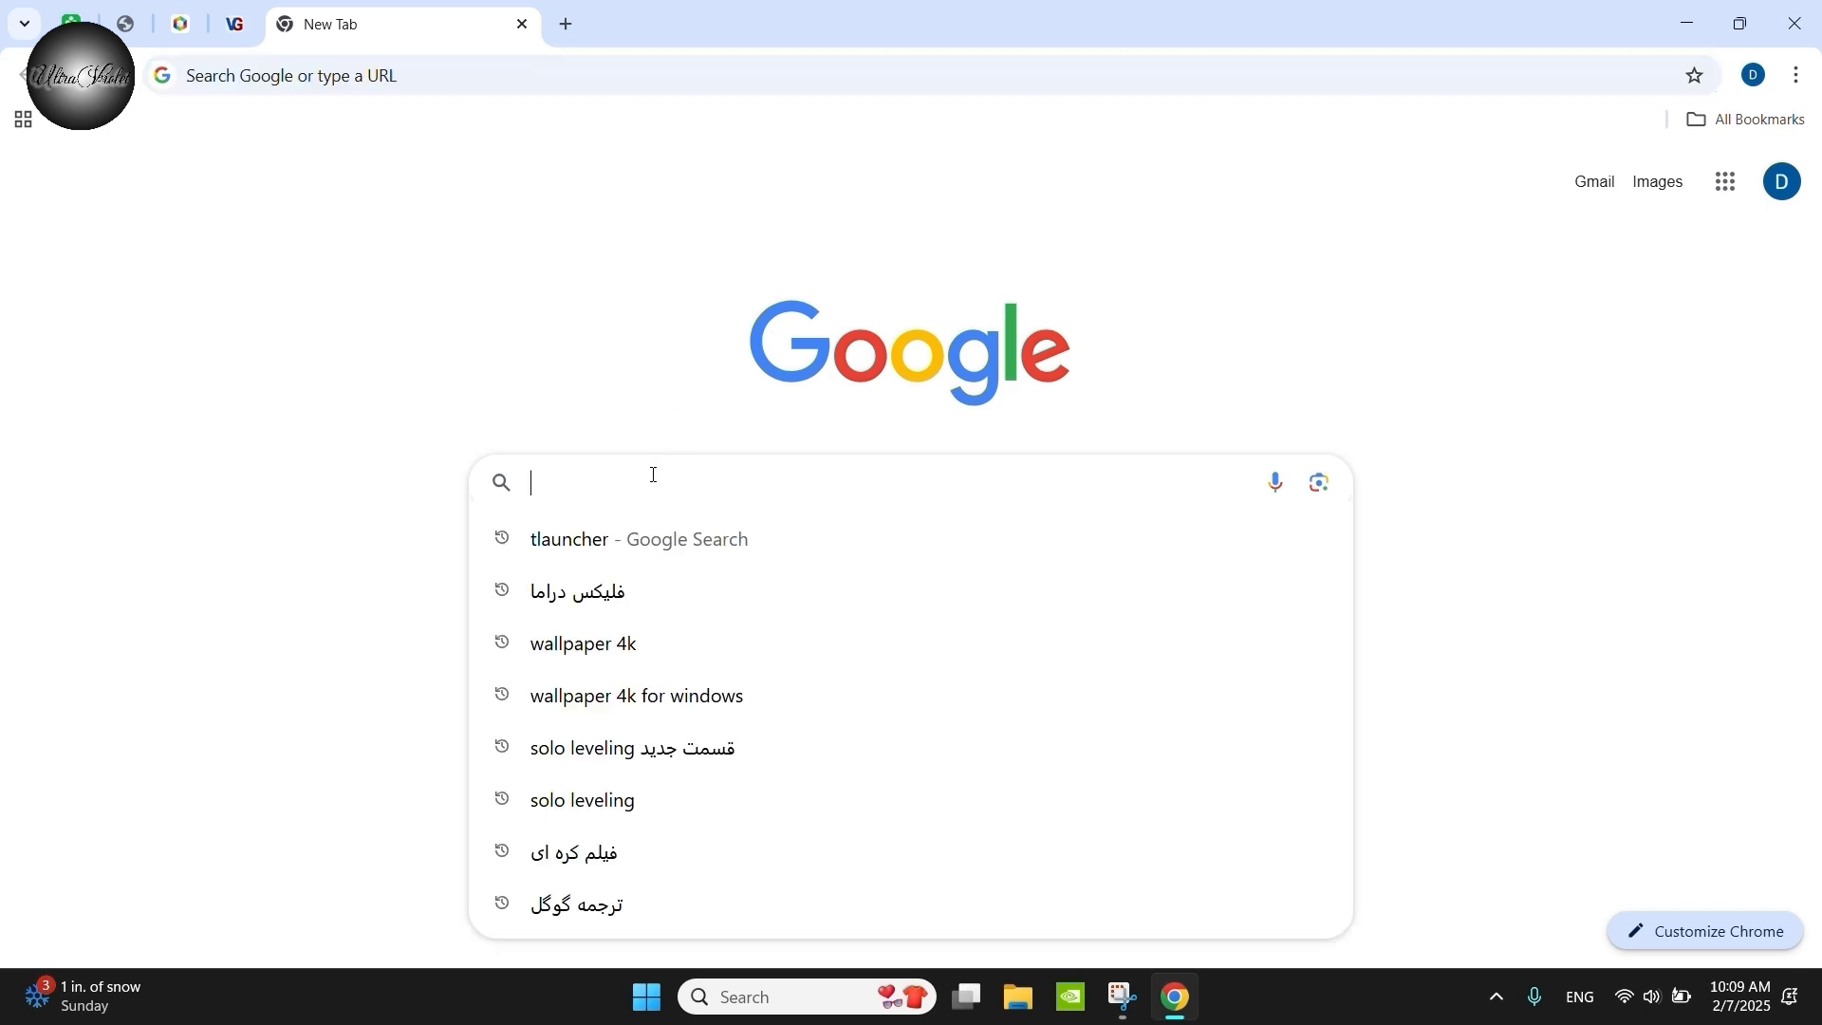
- Search Google for "tlancher" and open the official tlauncher.org download site from the results
text(tl)
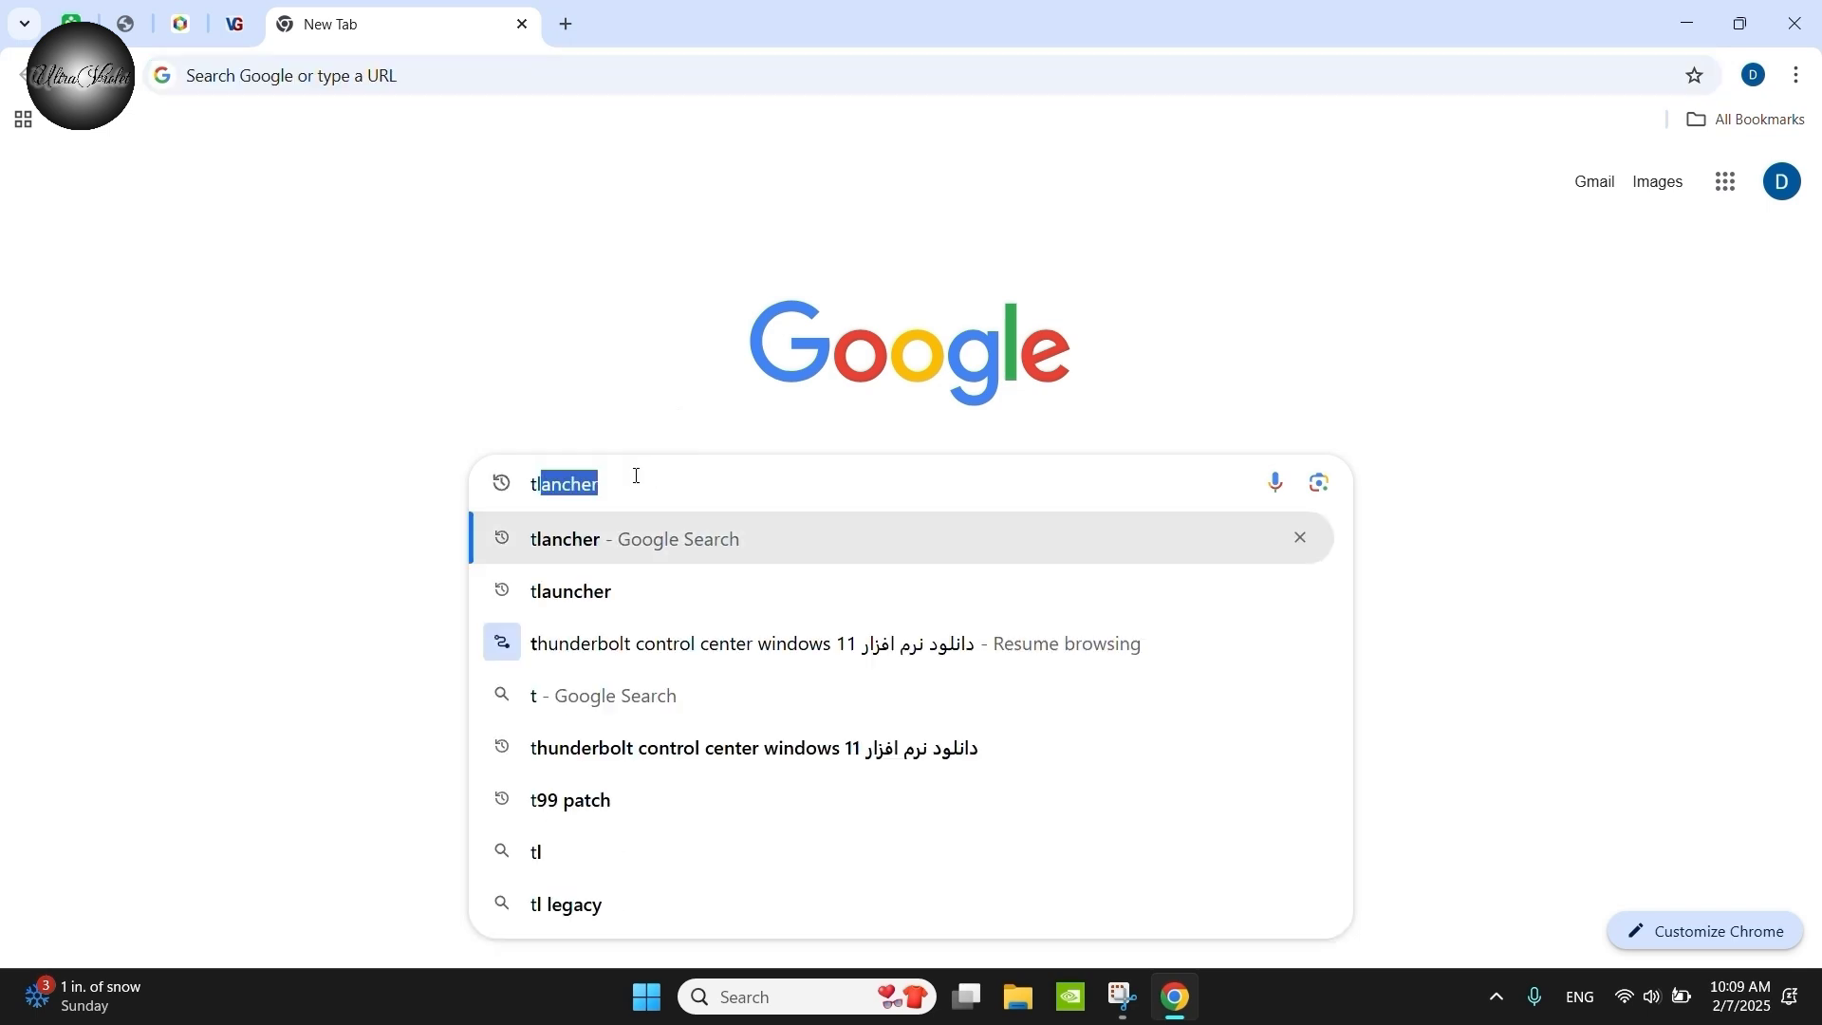
text(anche)
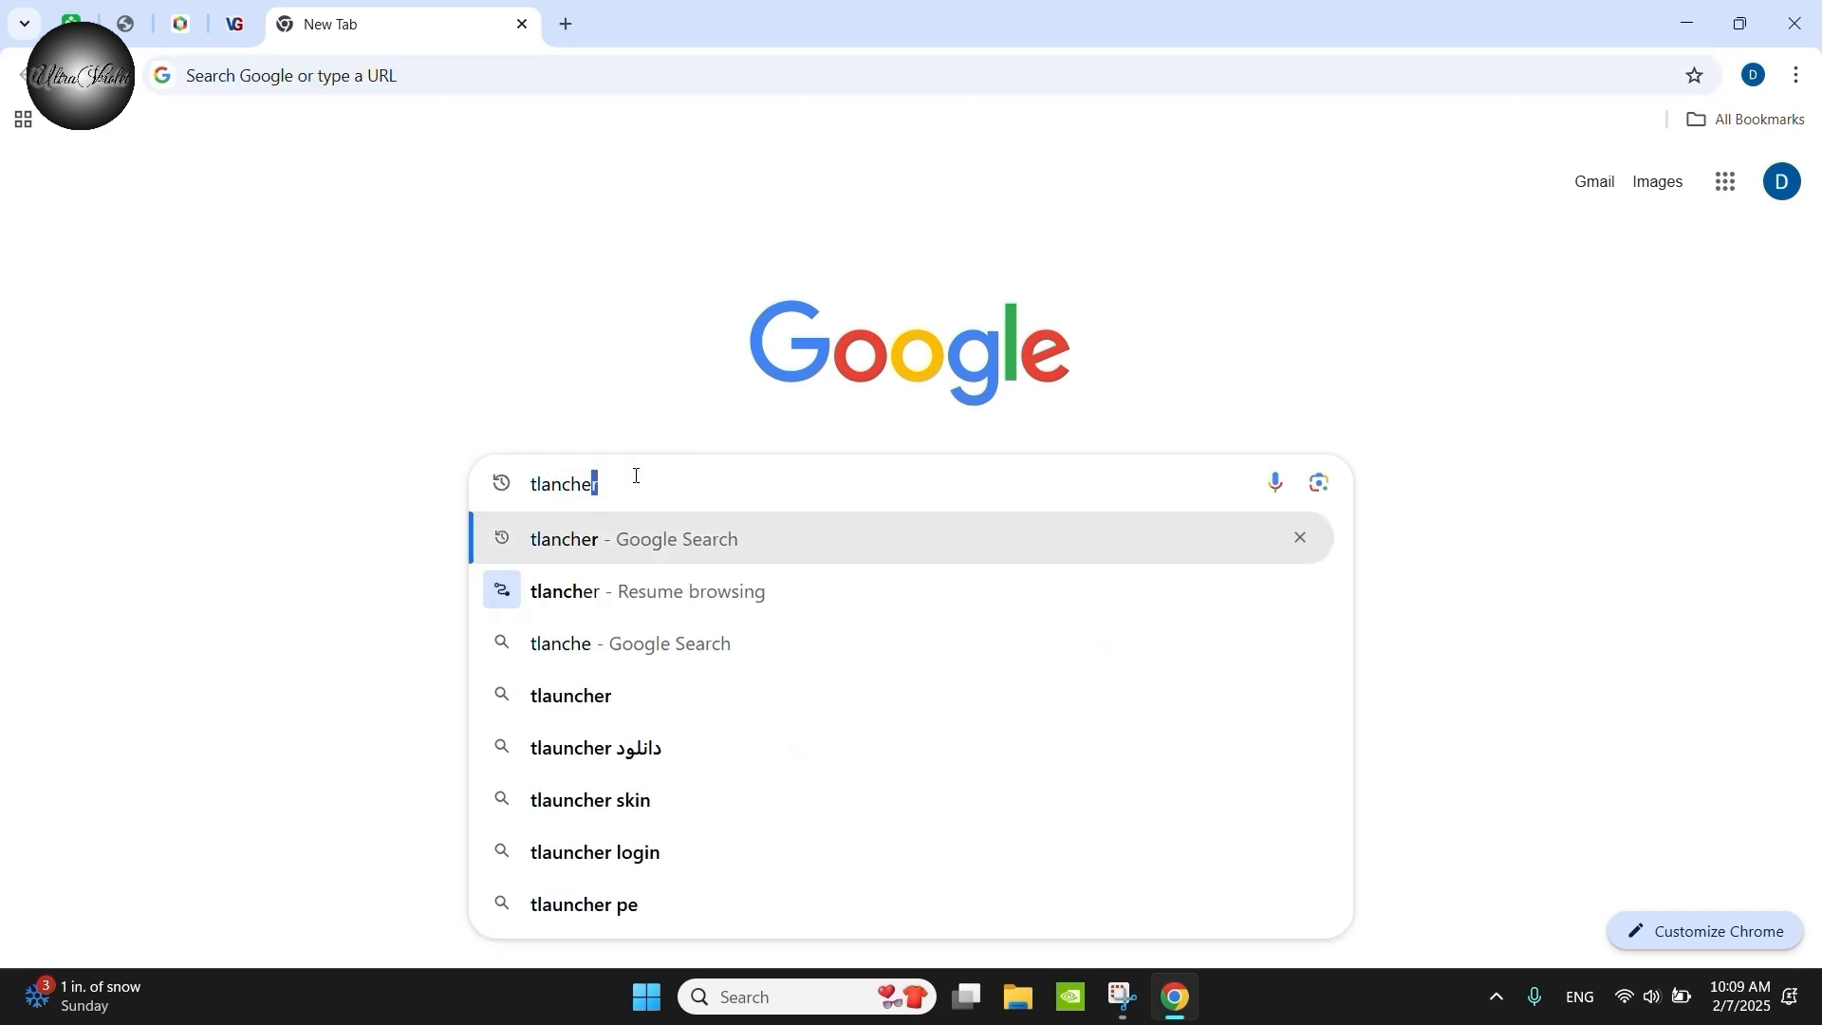
text(r)
click(581, 541)
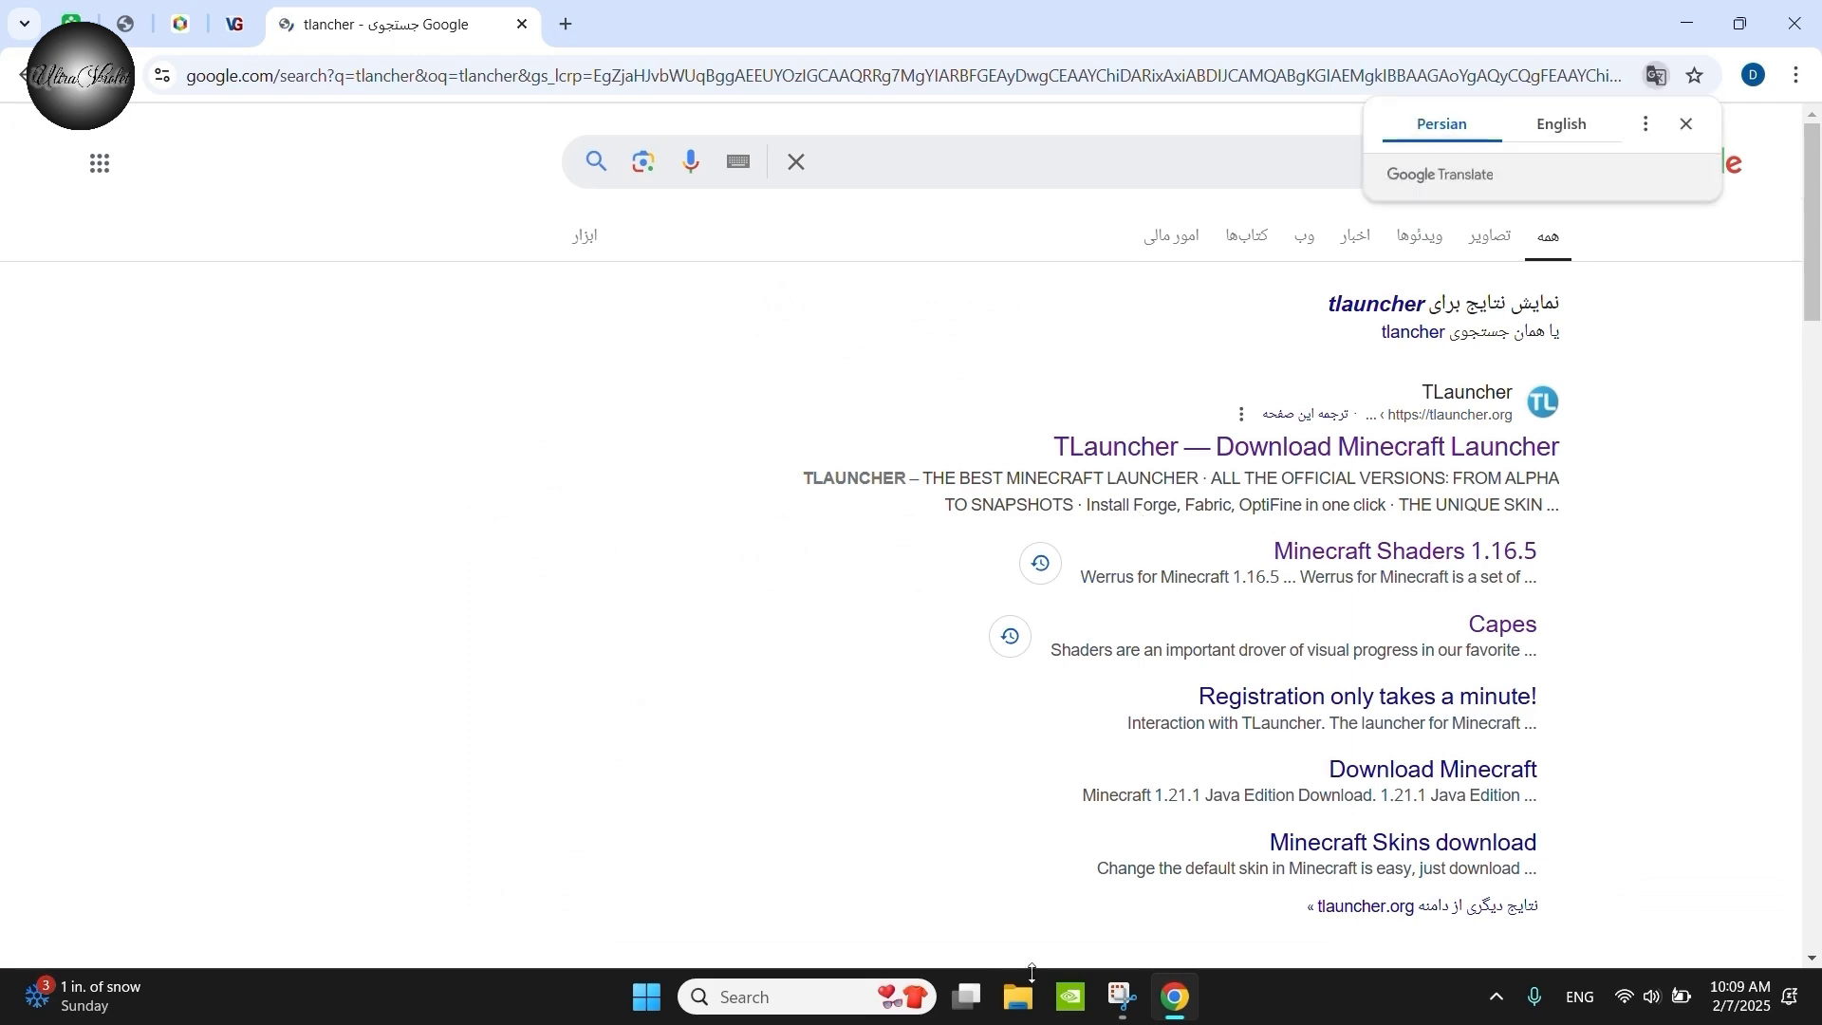
scroll(1048, 582, down, 1)
click(1502, 334)
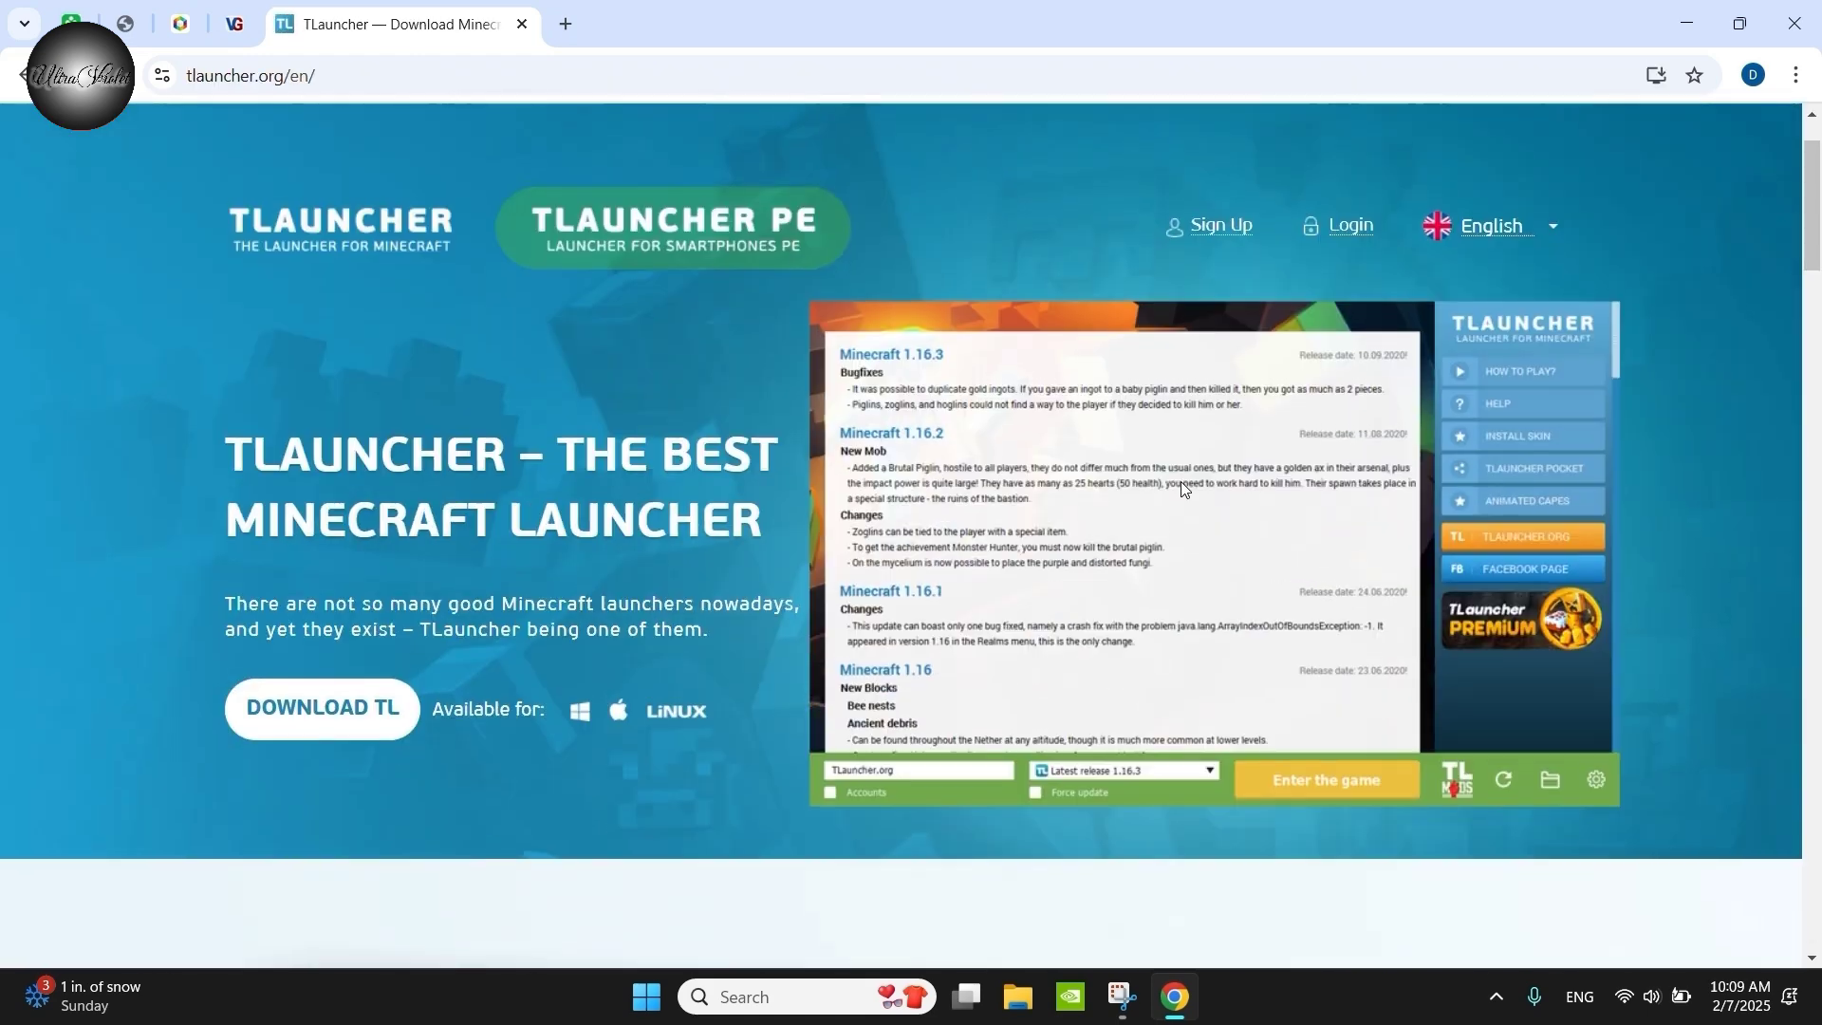
- Download the Windows version of TLauncher from its home page and close the browser
scroll(1170, 481, up, 1)
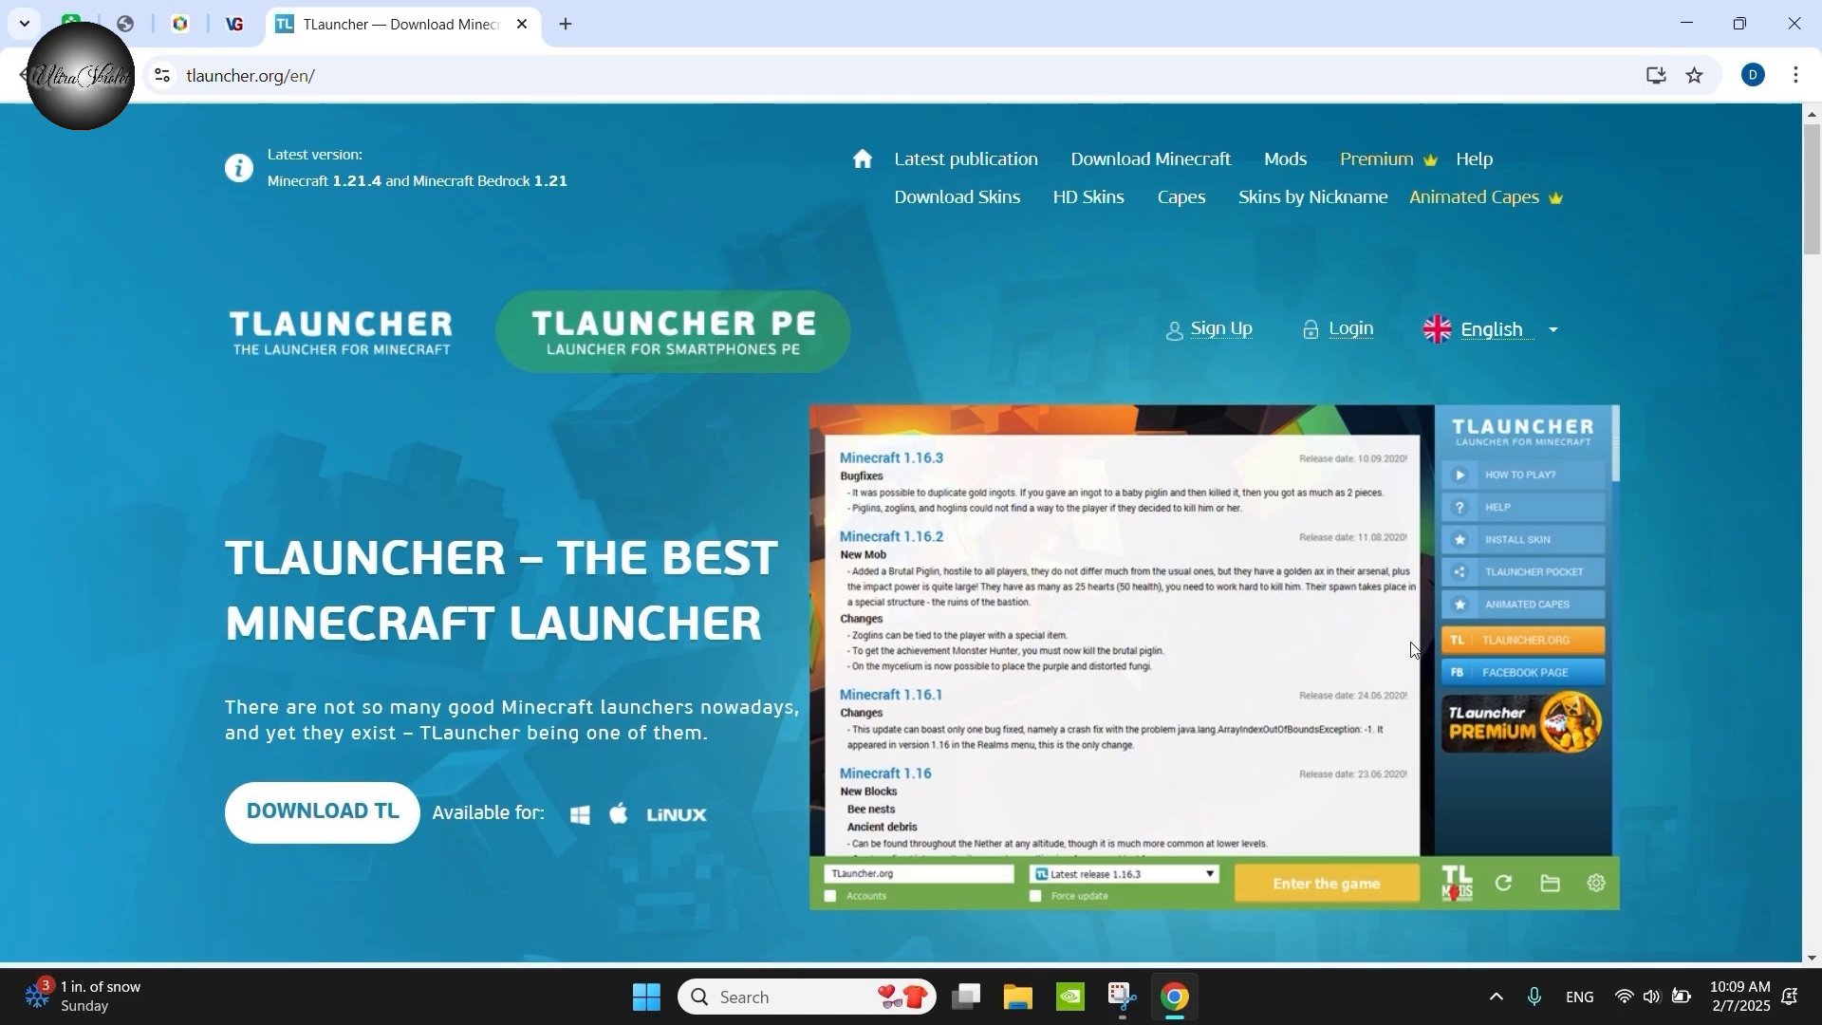
scroll(987, 555, down, 15)
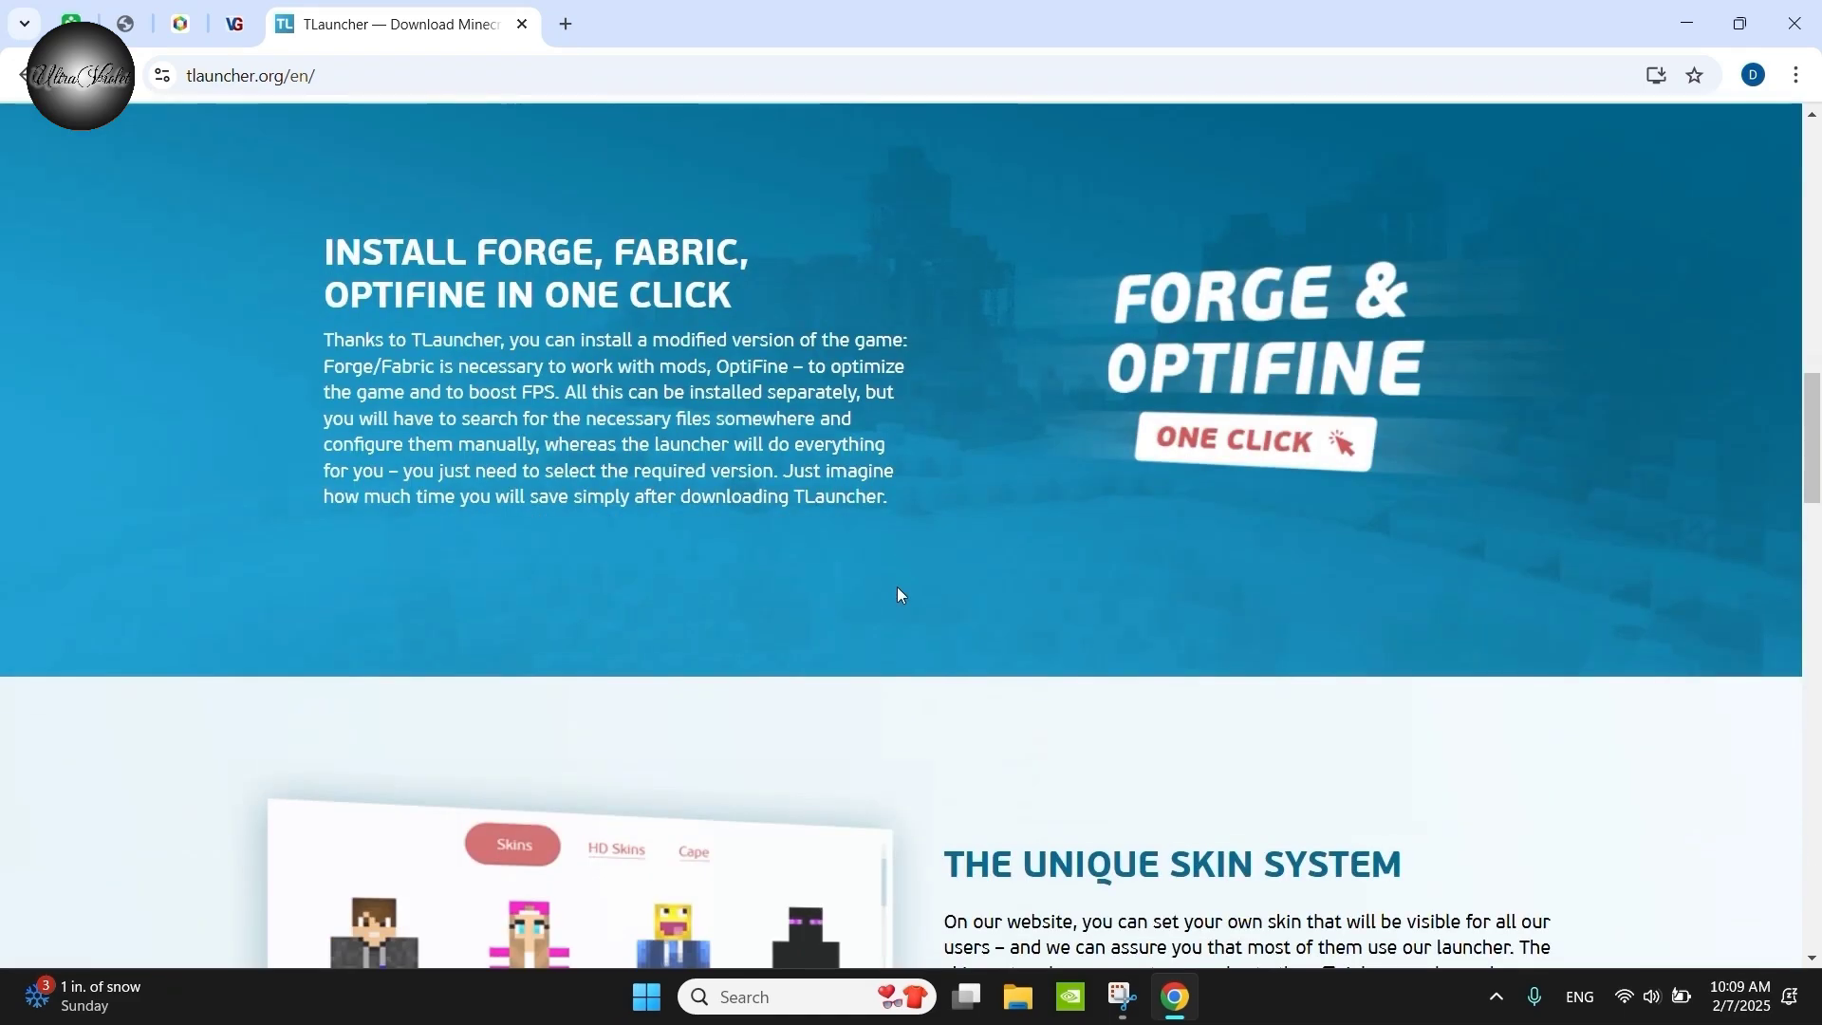
scroll(900, 593, up, 14)
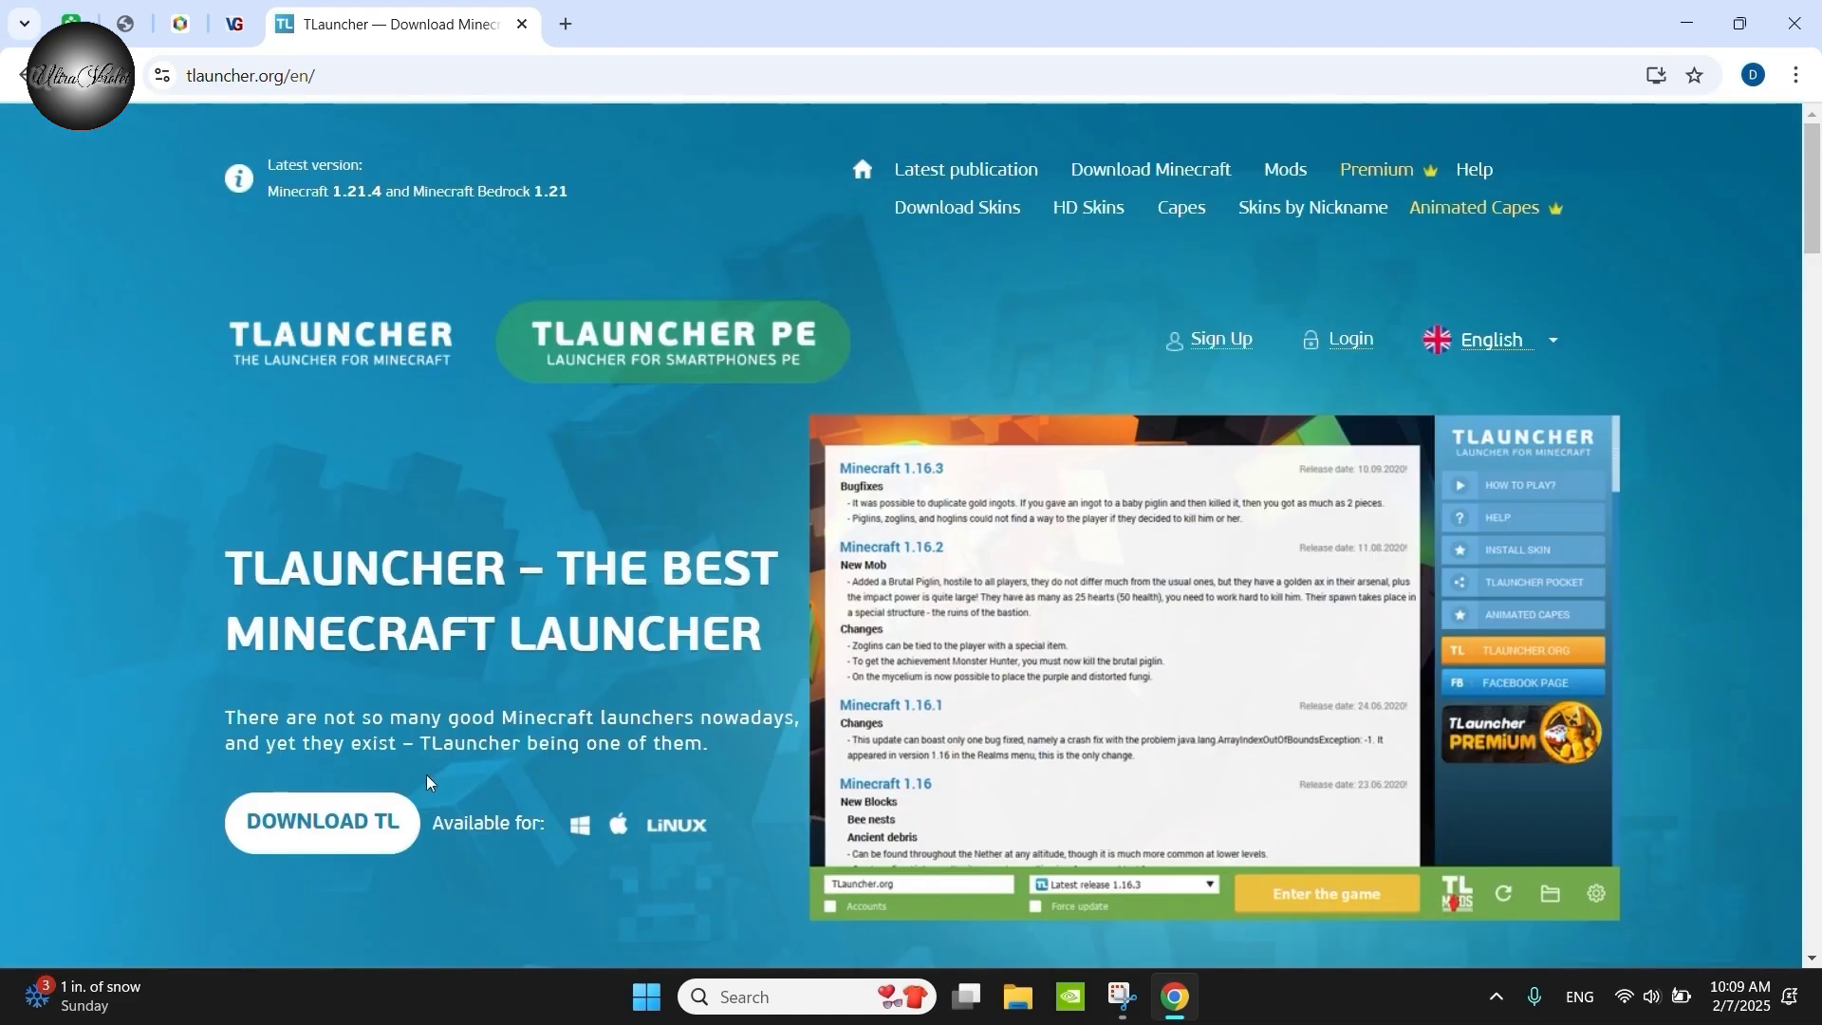
click(332, 833)
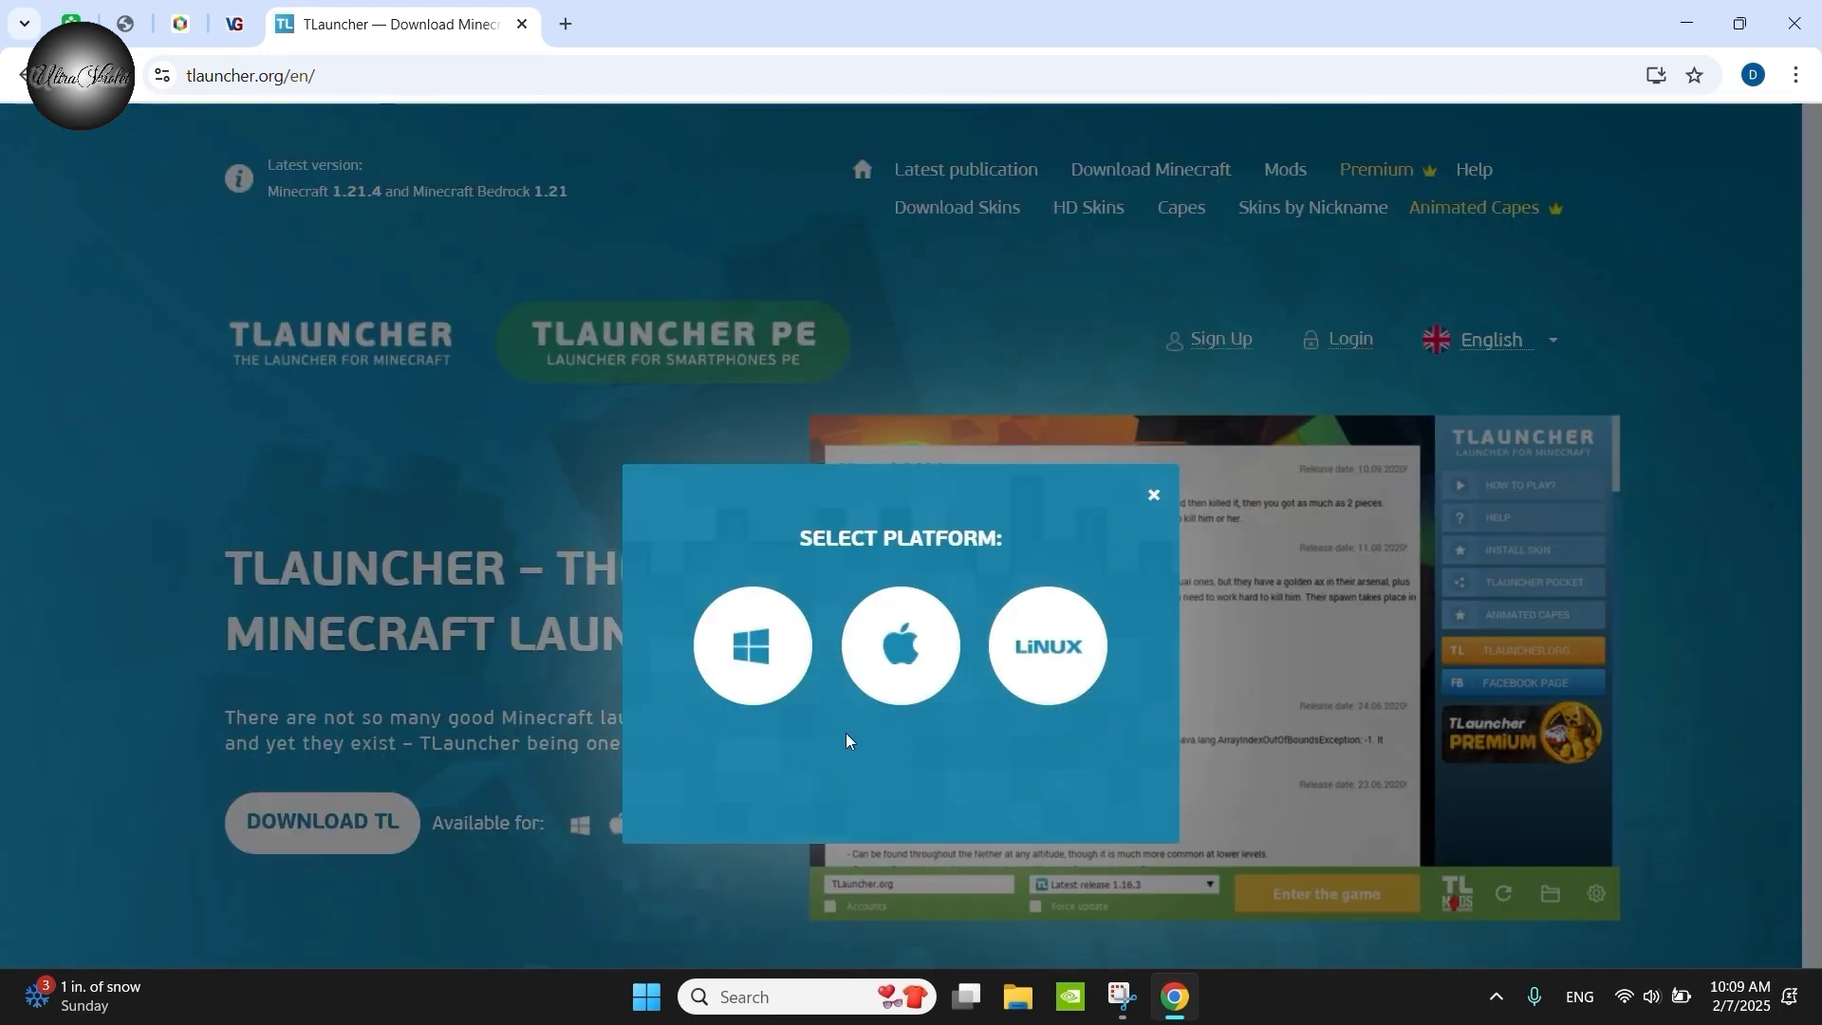
click(741, 661)
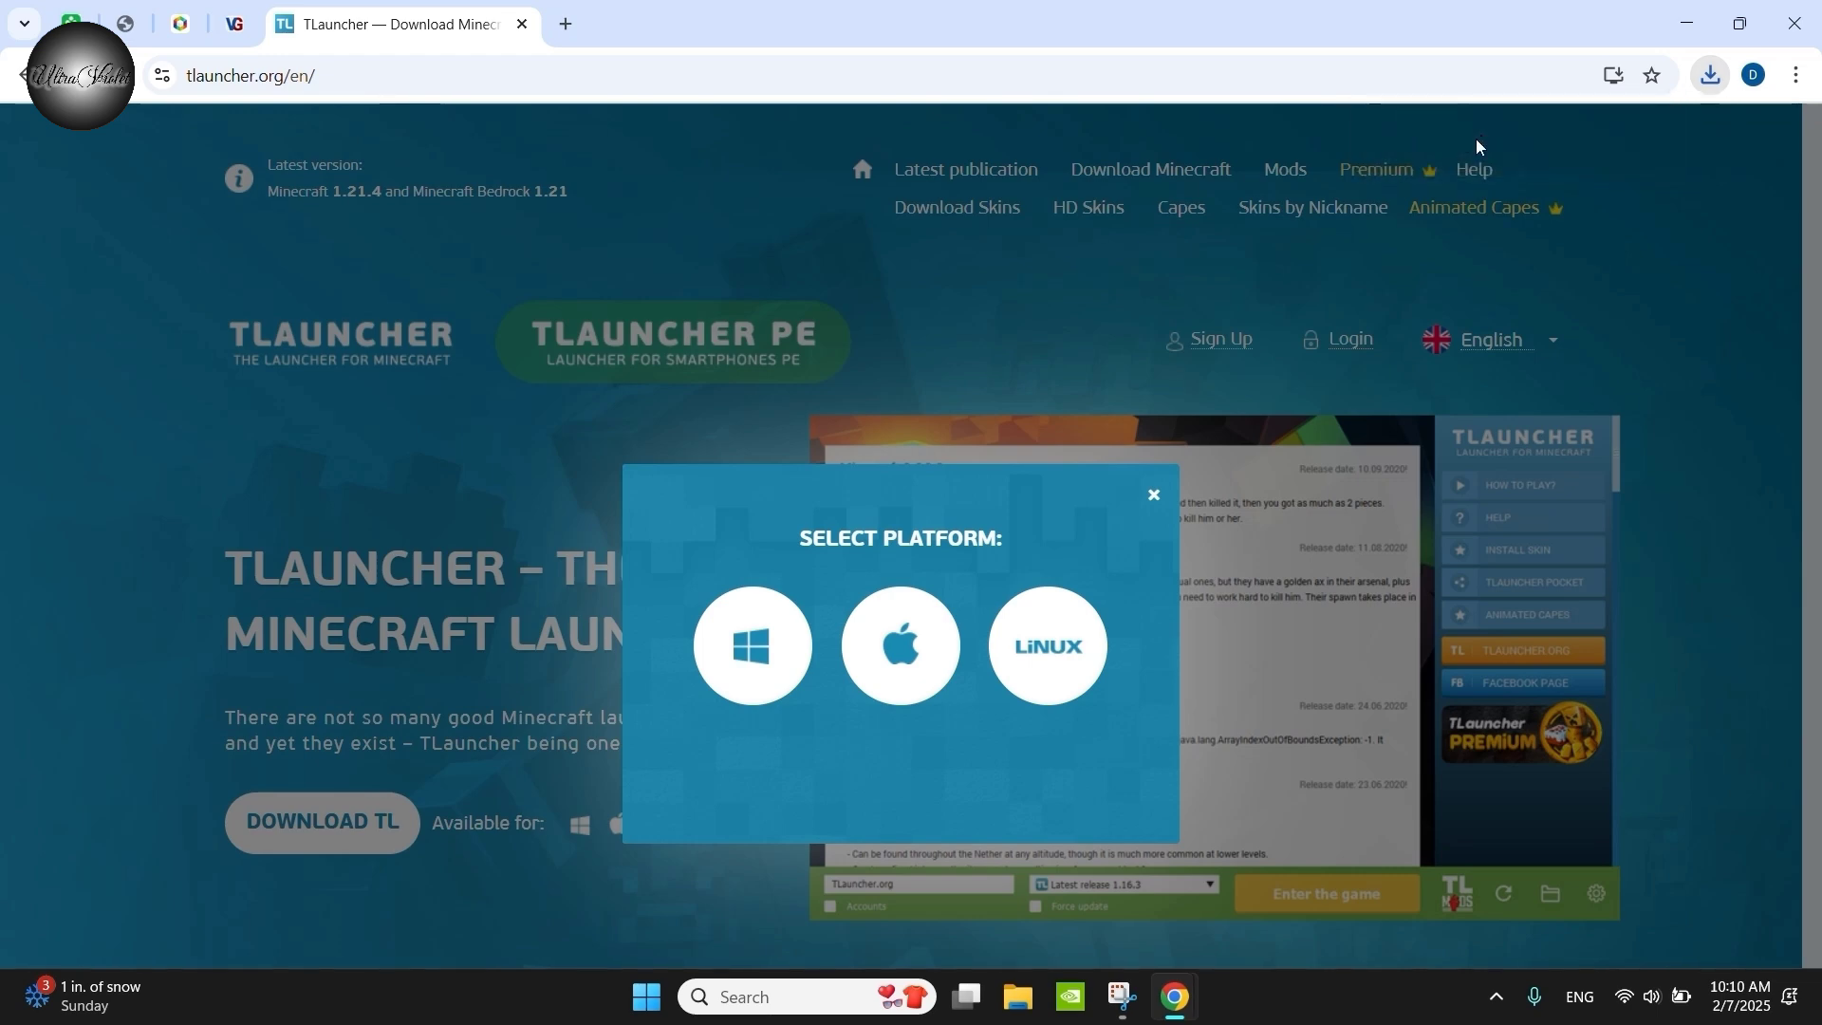
click(1791, 31)
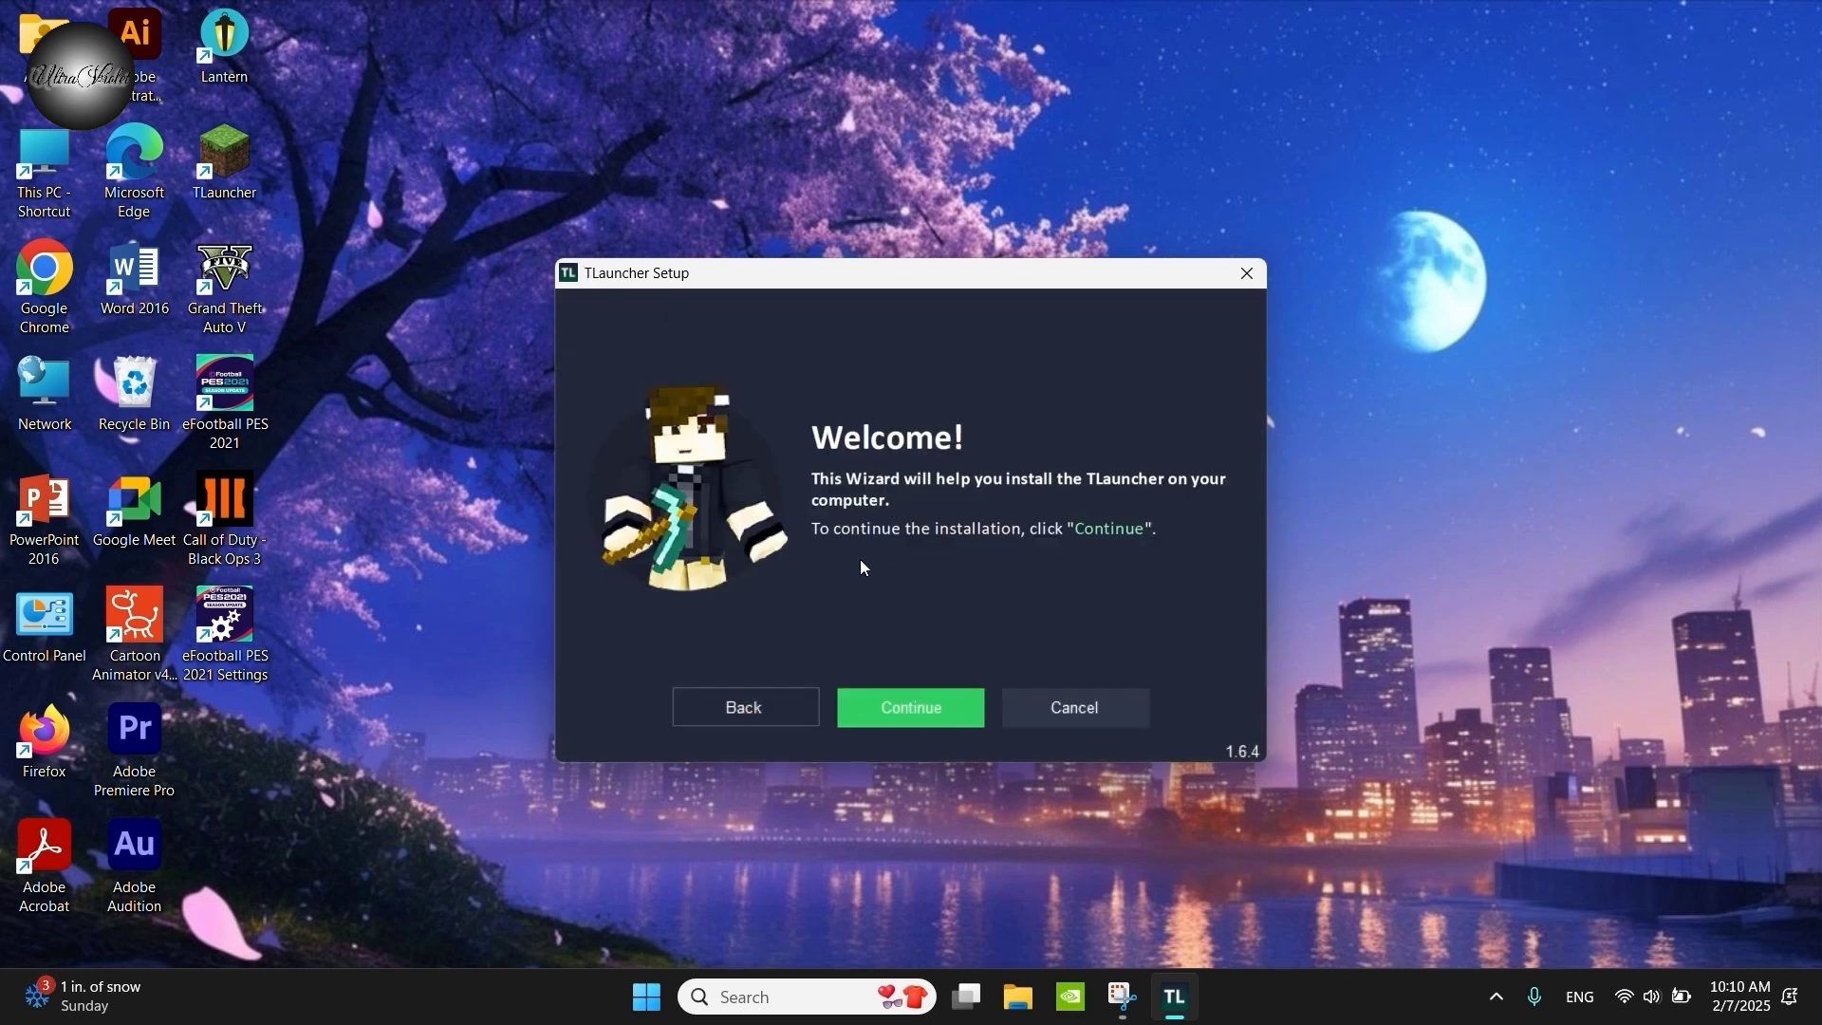
- Accept the license agreement in the TLauncher setup and decline the clean installation that would delete the old folders
click(908, 712)
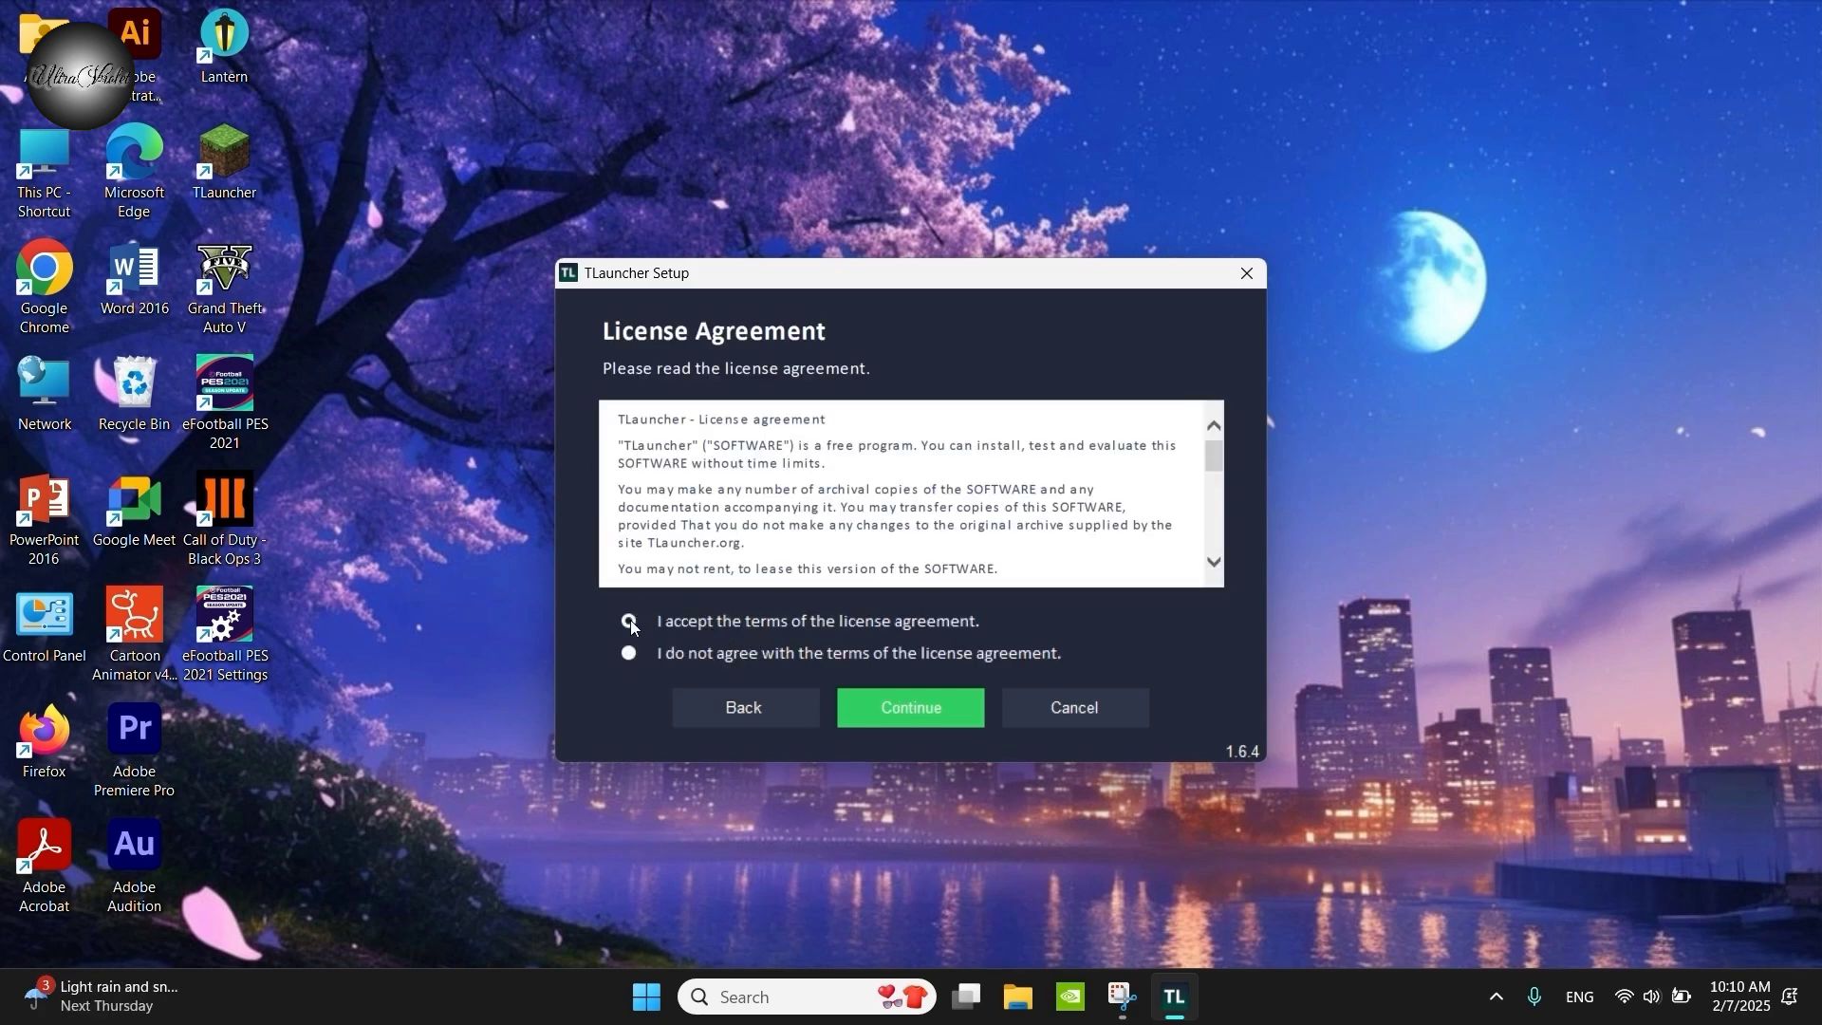
click(888, 702)
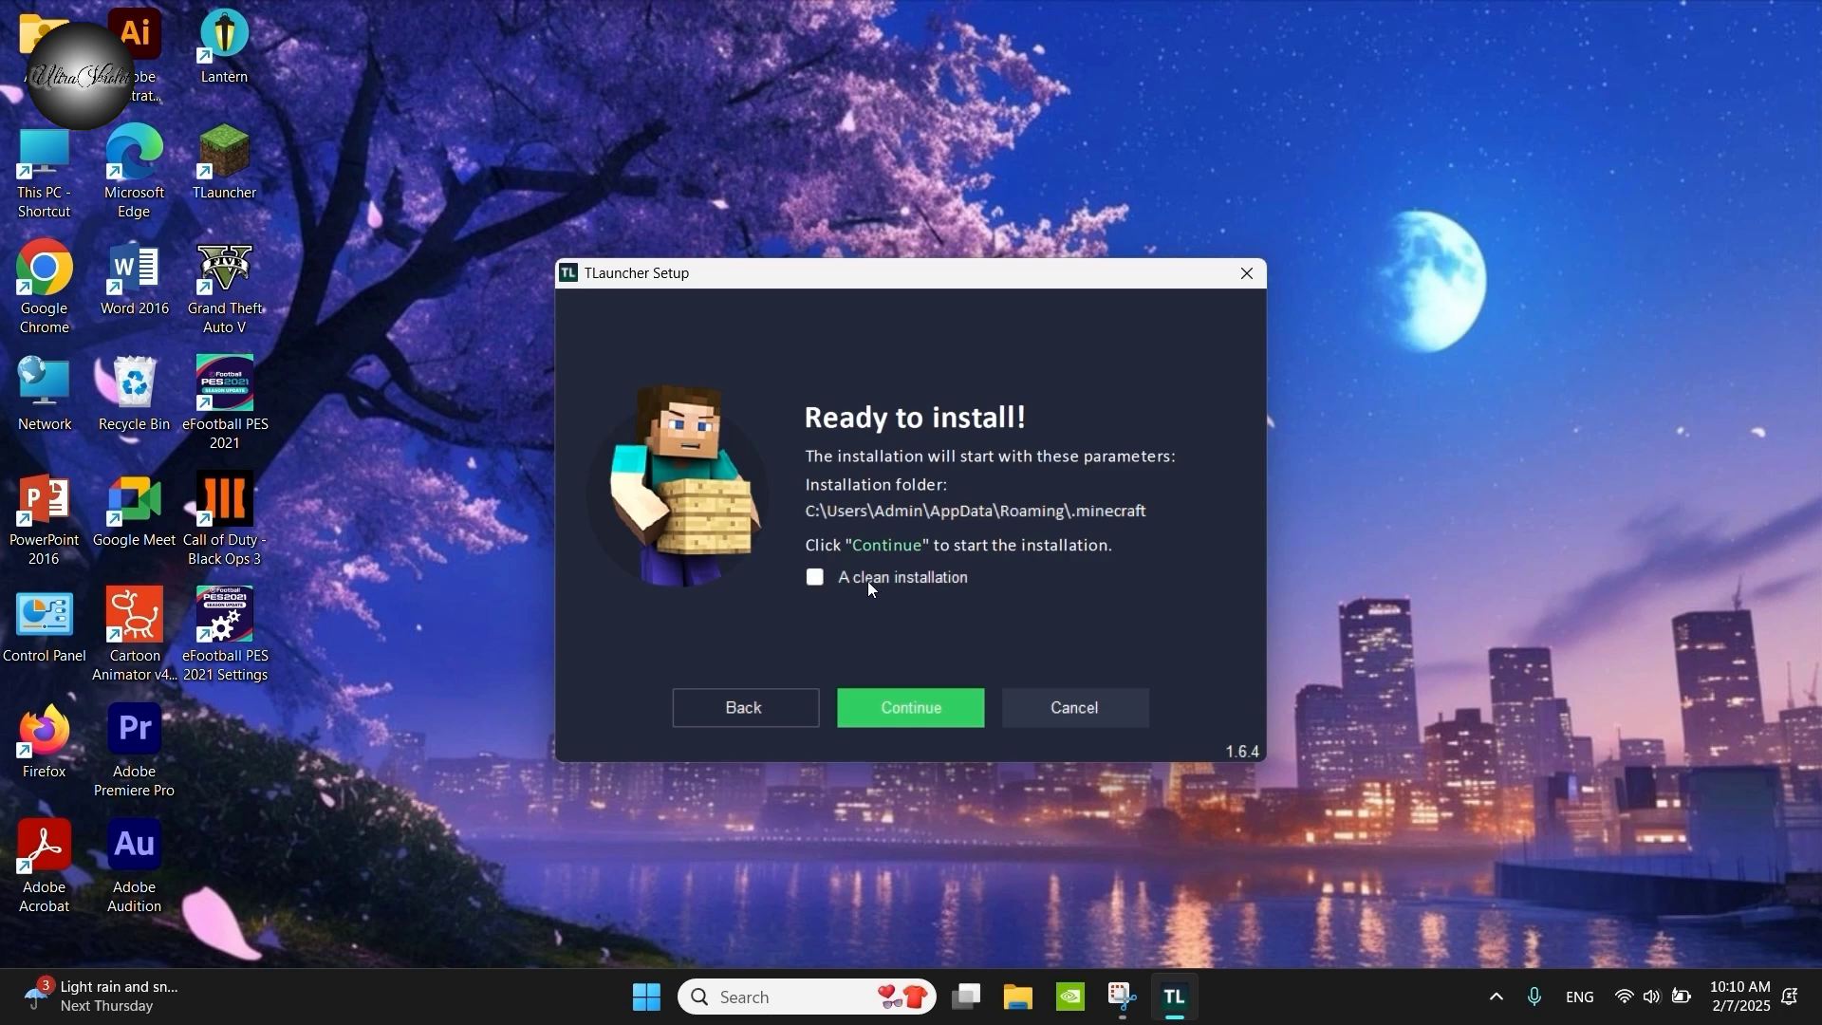
click(820, 575)
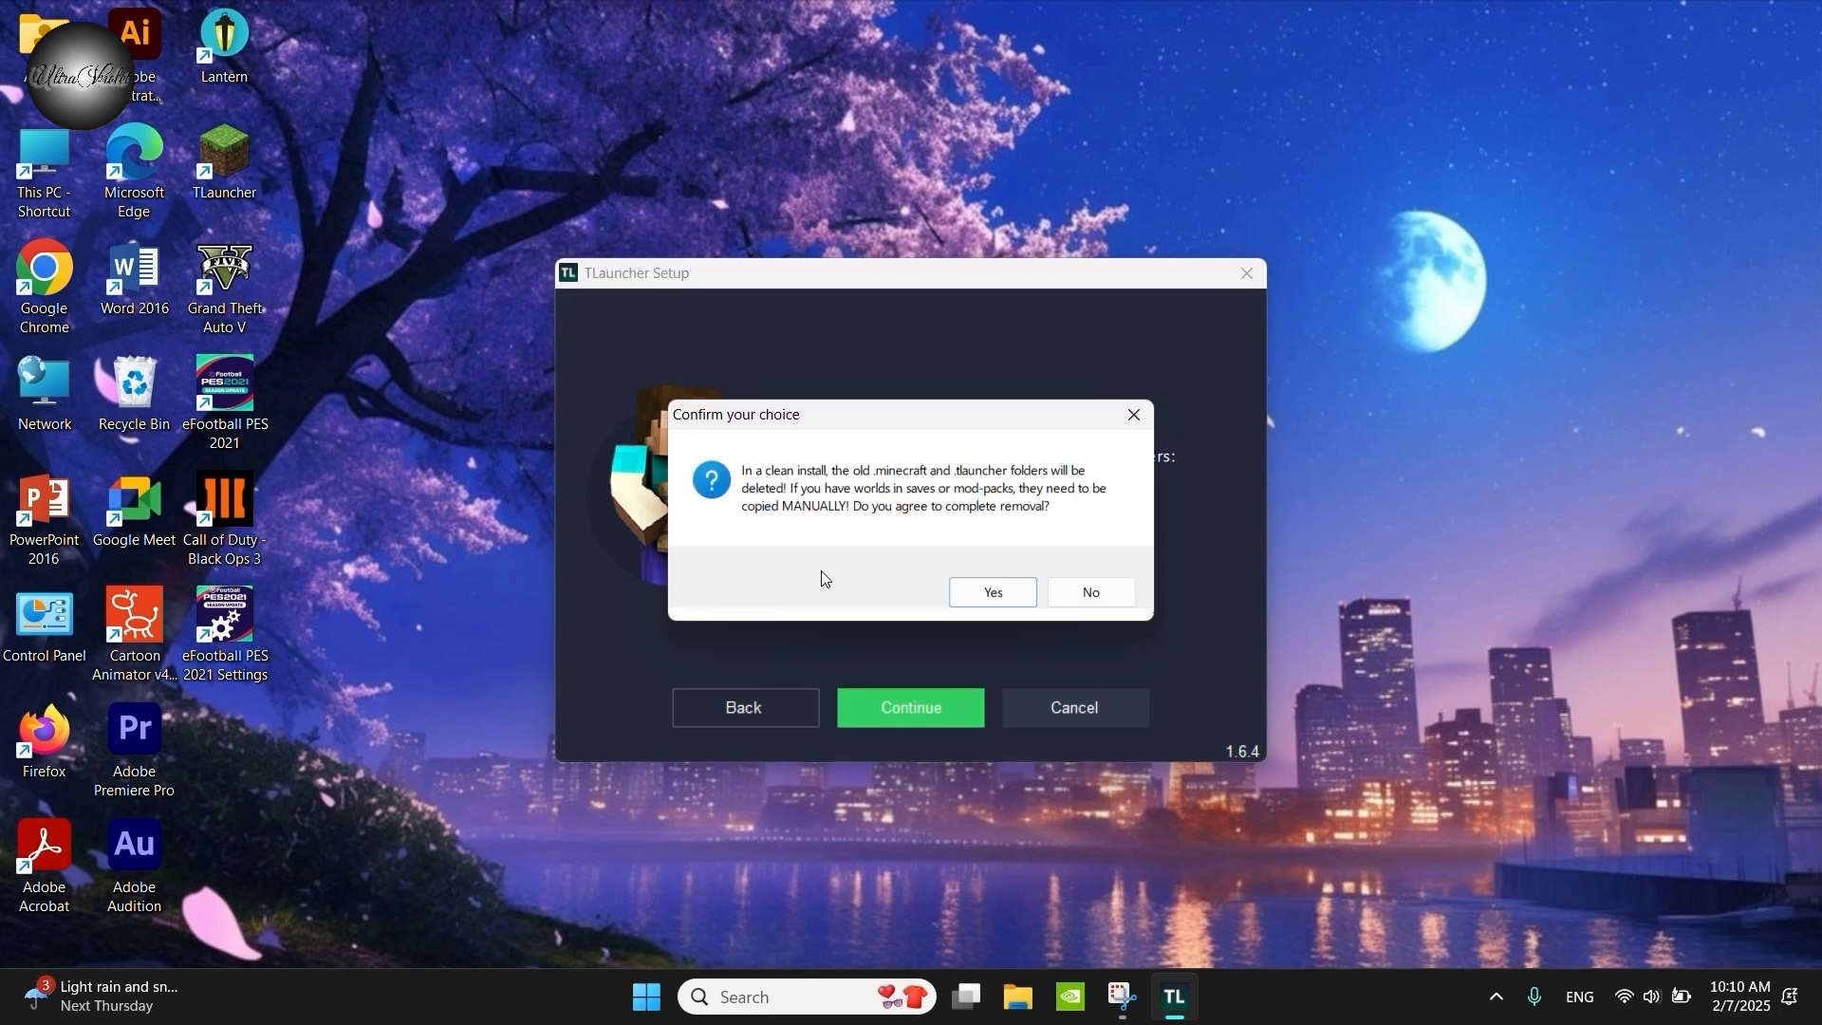
click(1064, 592)
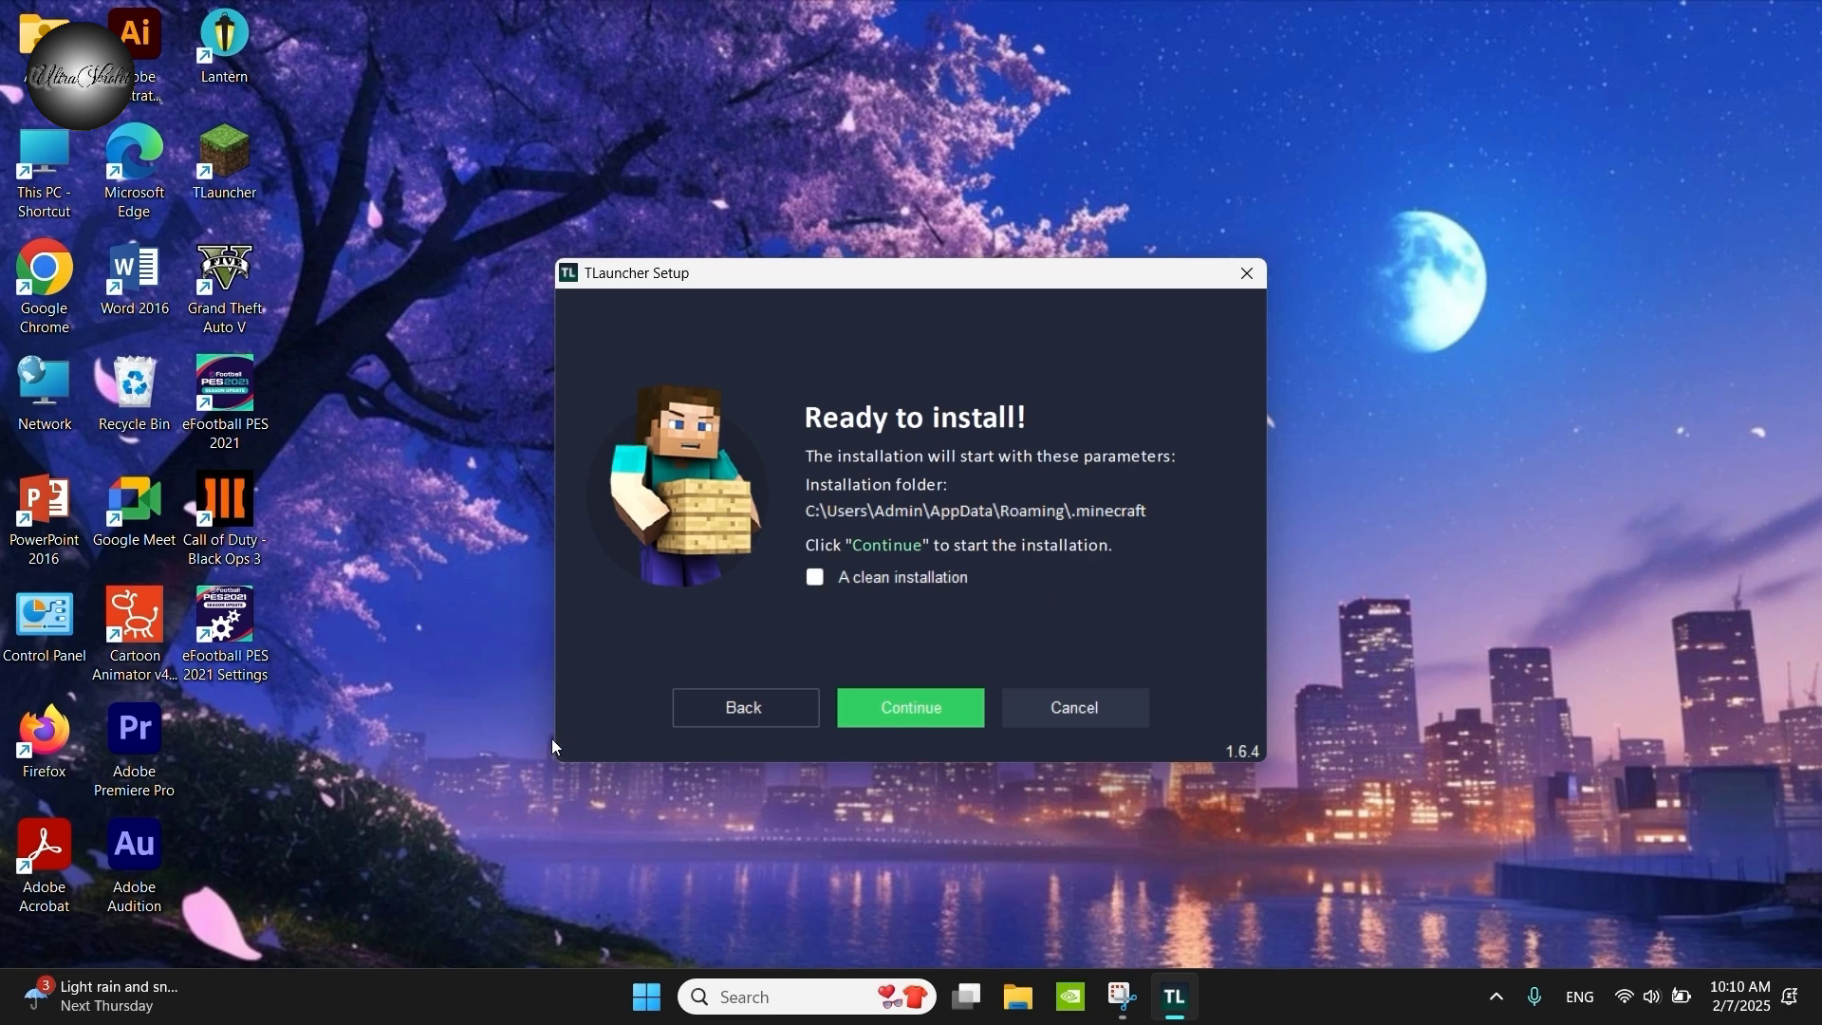
- Run the installation up to the additional tasks page and abort the setup there
click(908, 708)
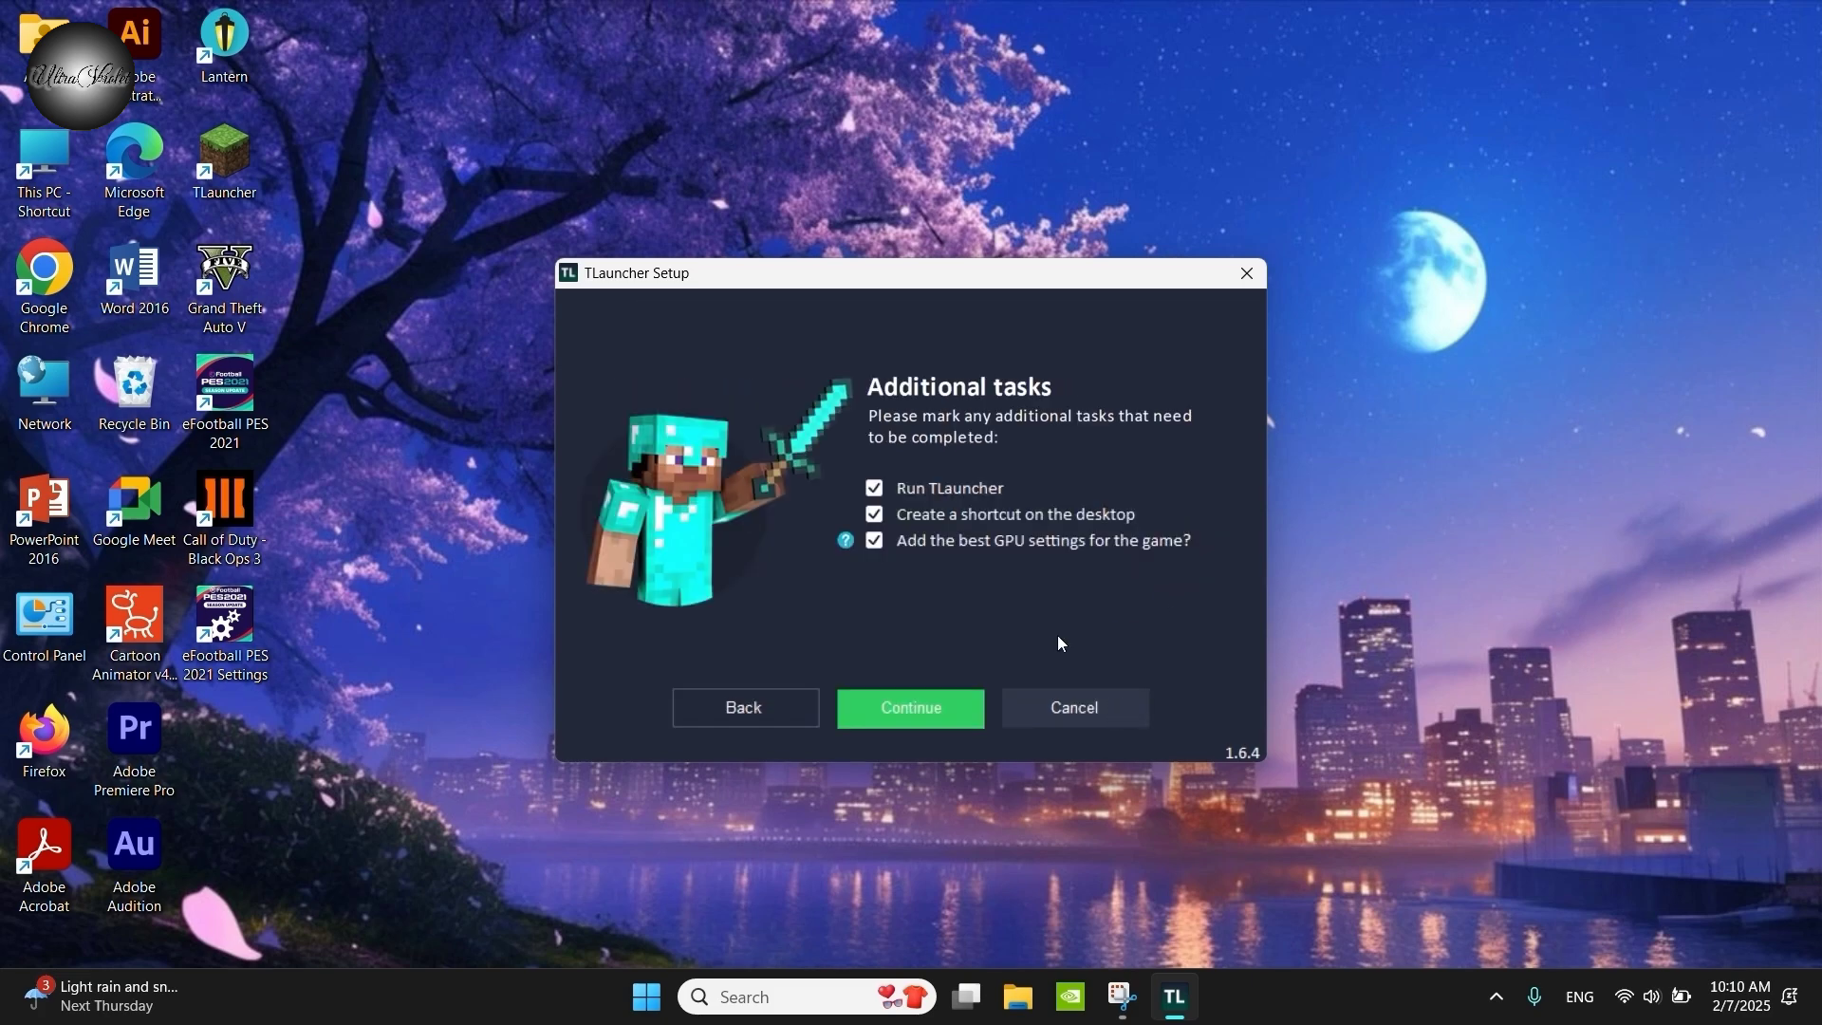
click(1244, 281)
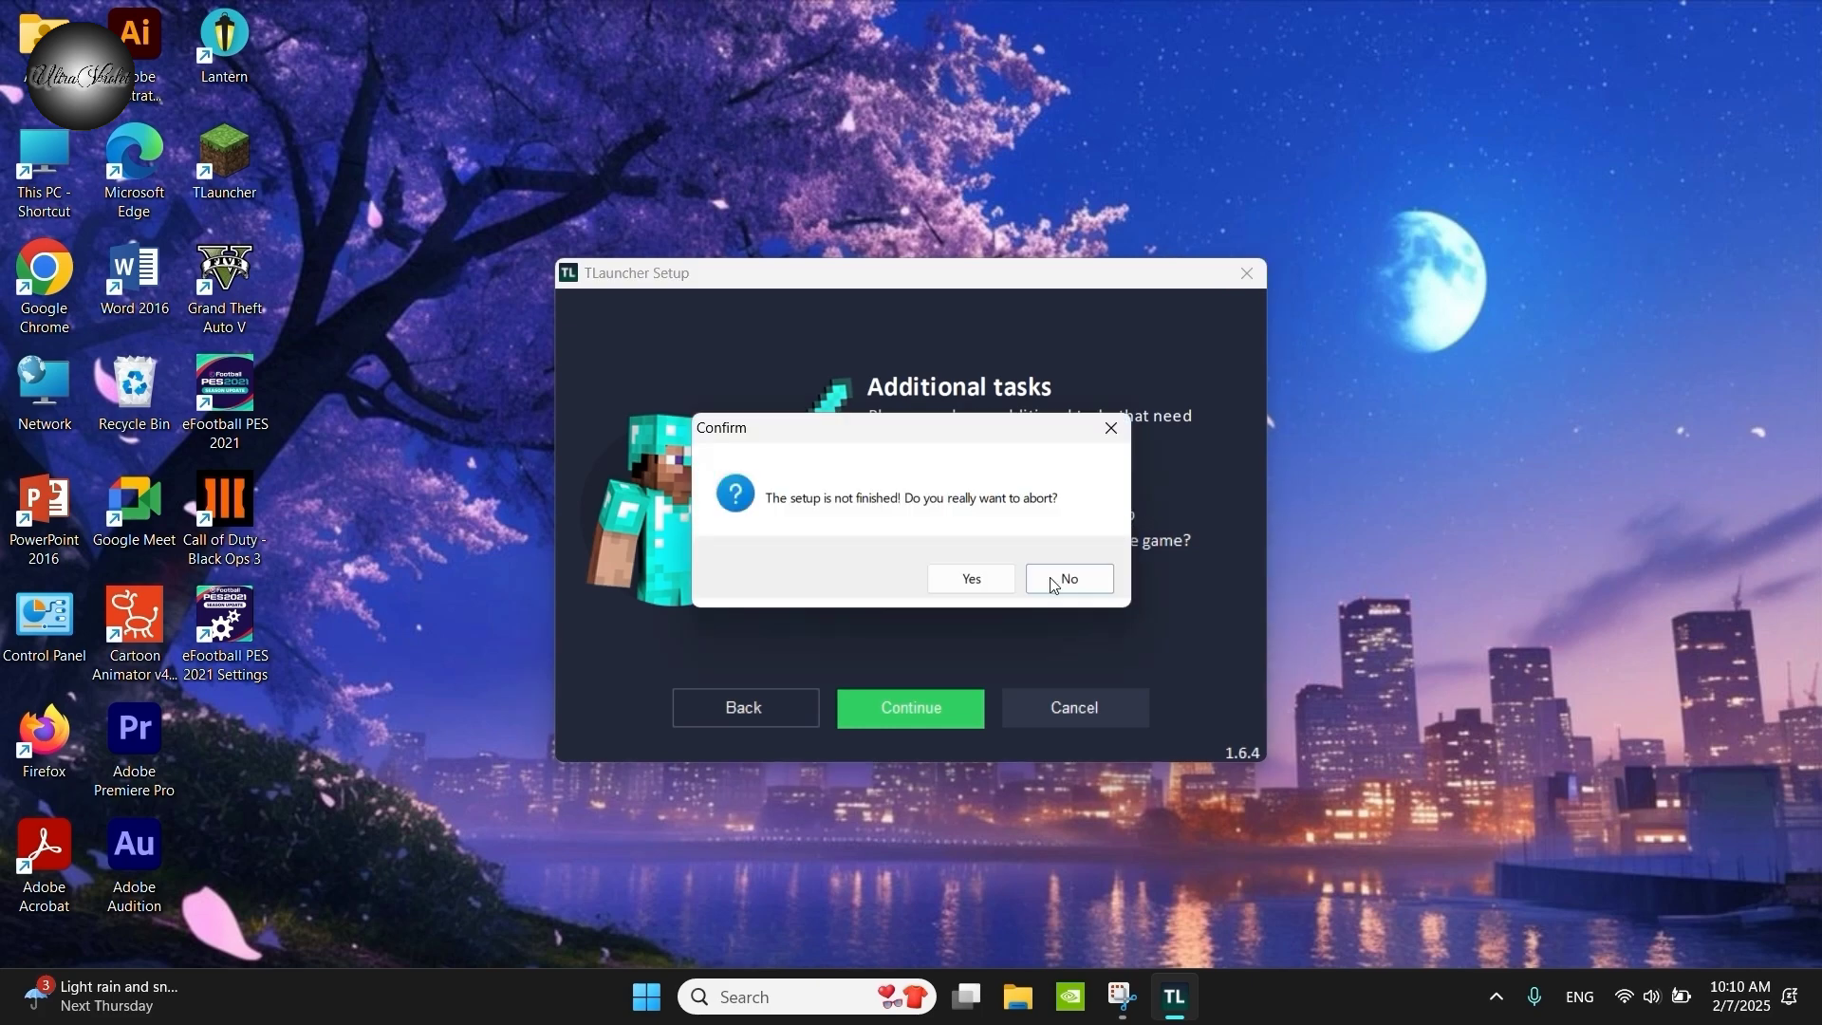
click(999, 581)
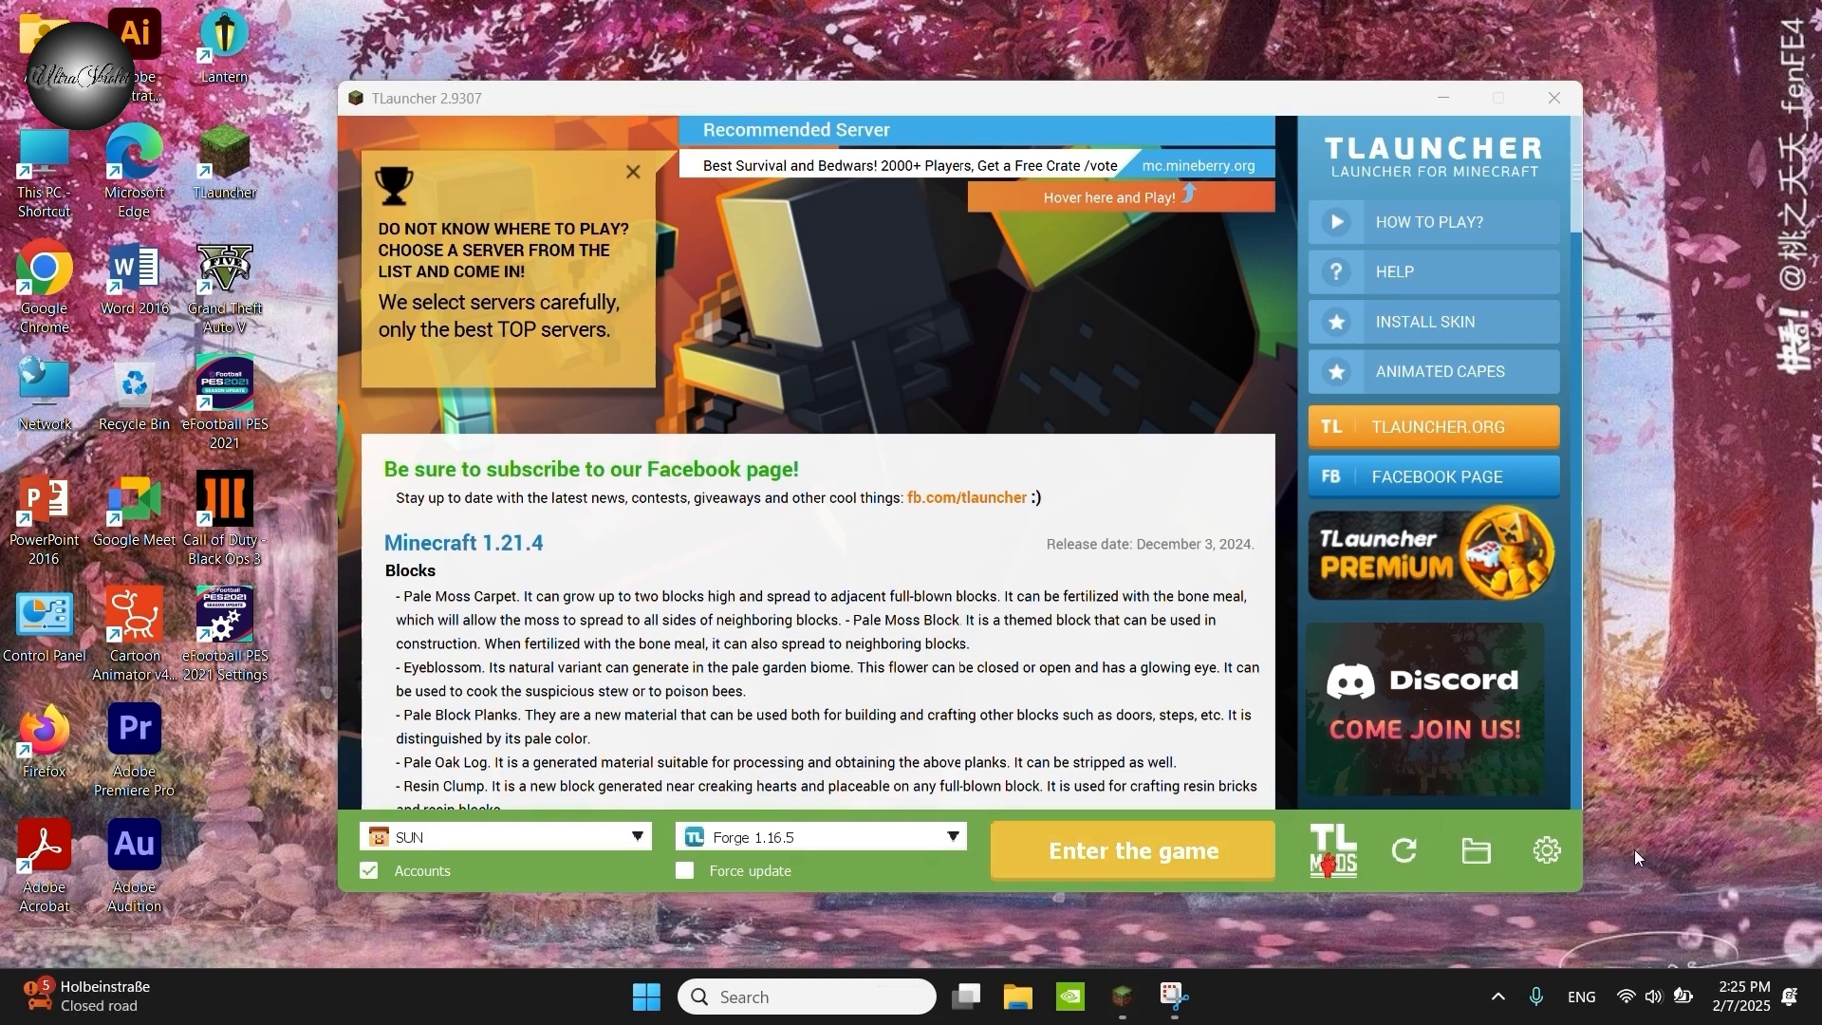
- Browse This PC for a Minecraft directory in TLauncher's additional settings, cancel the folder choice, and save the settings
click(1539, 861)
click(1558, 913)
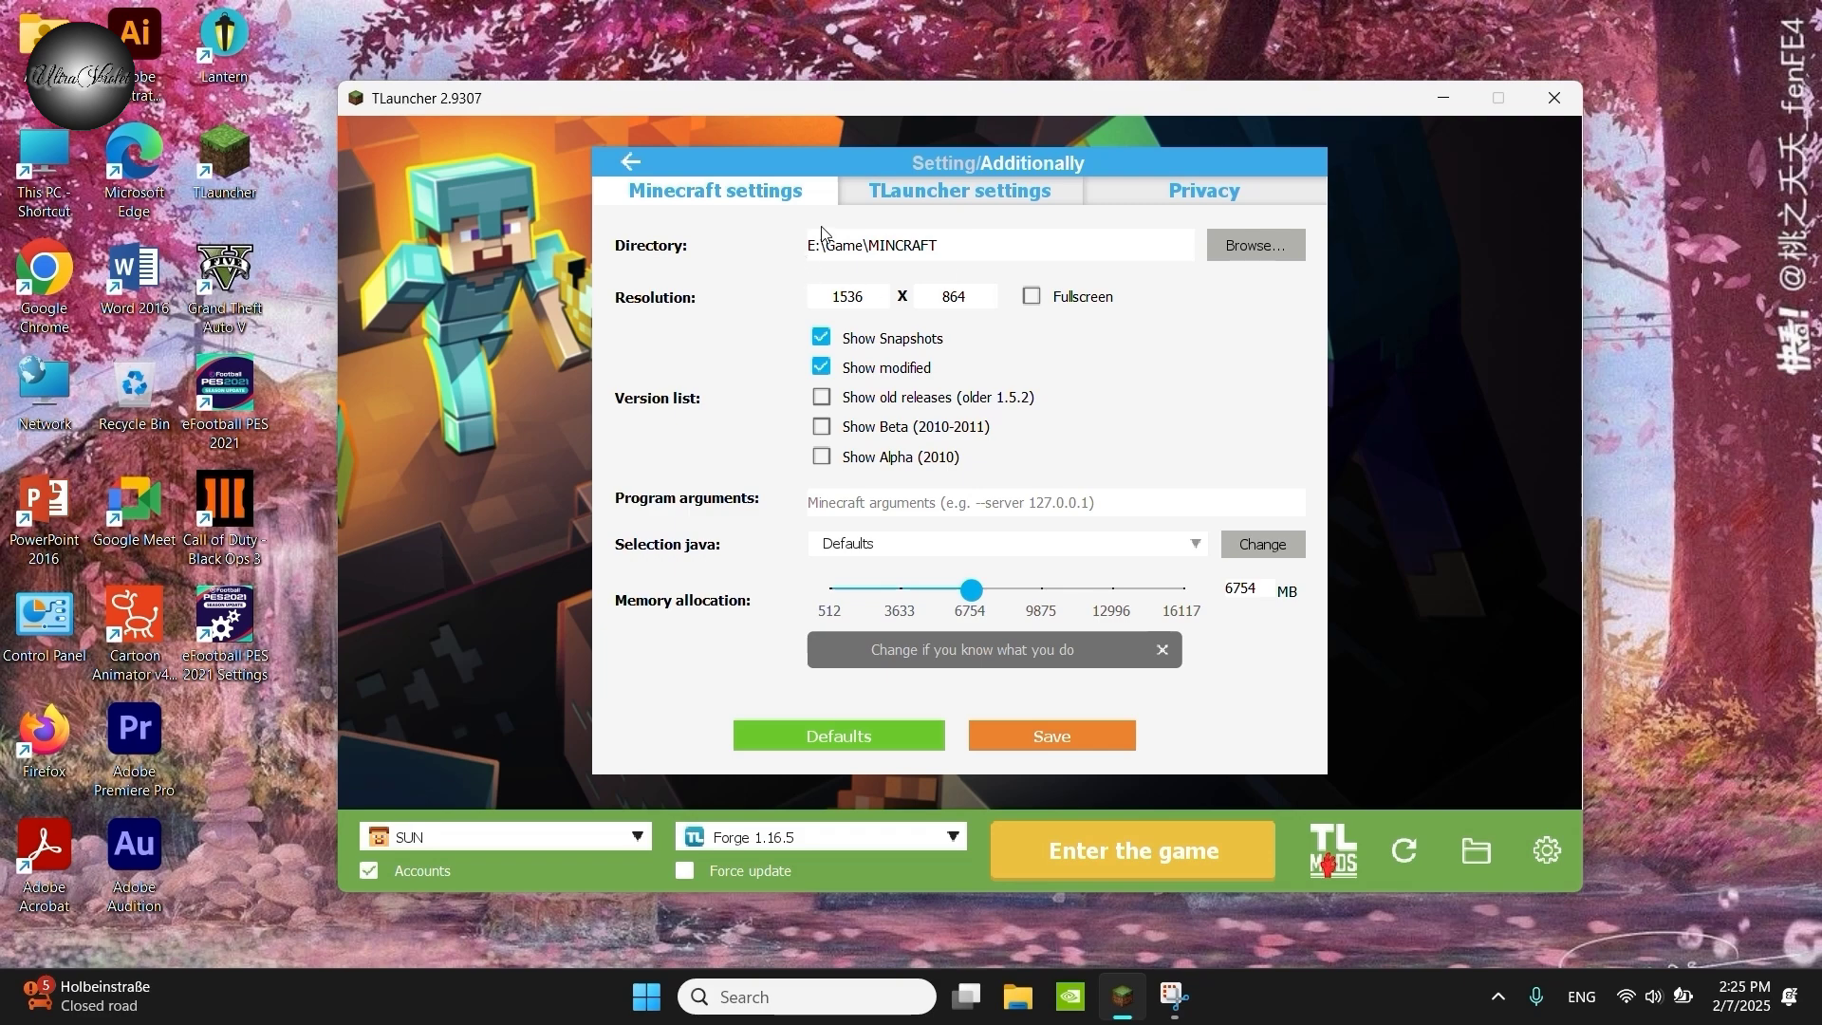
click(1269, 260)
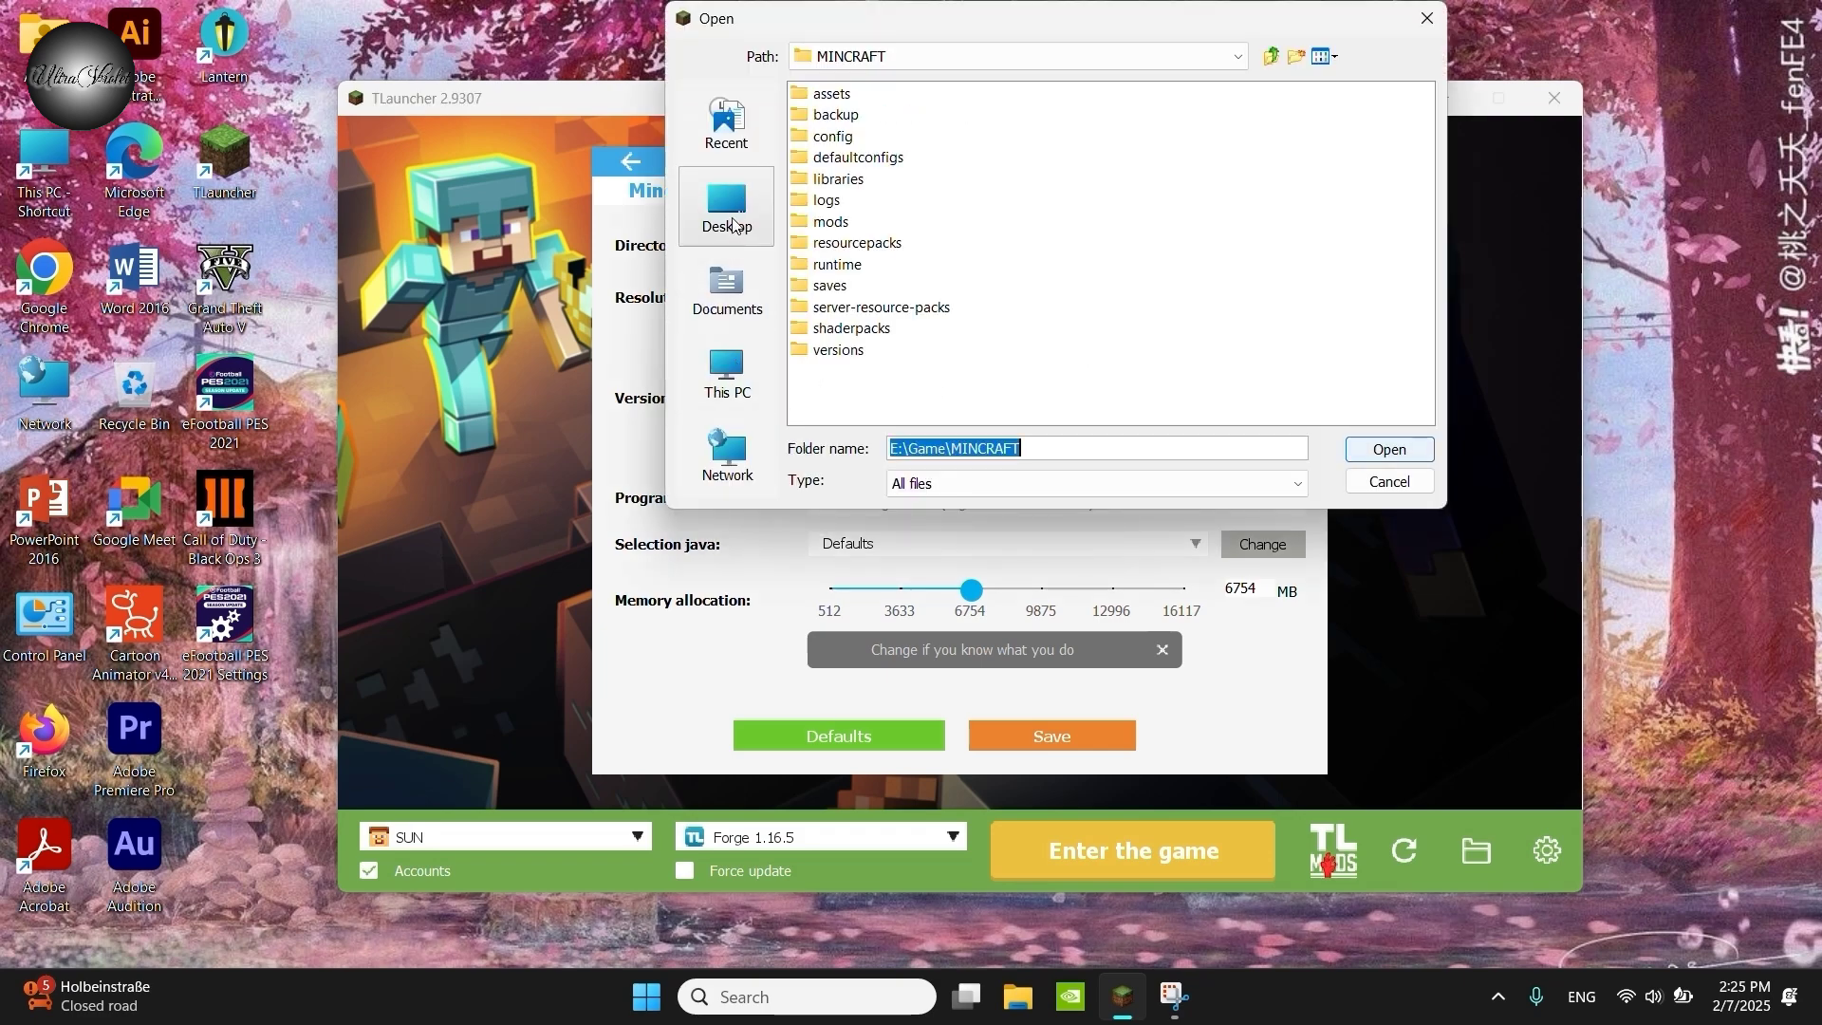
click(732, 378)
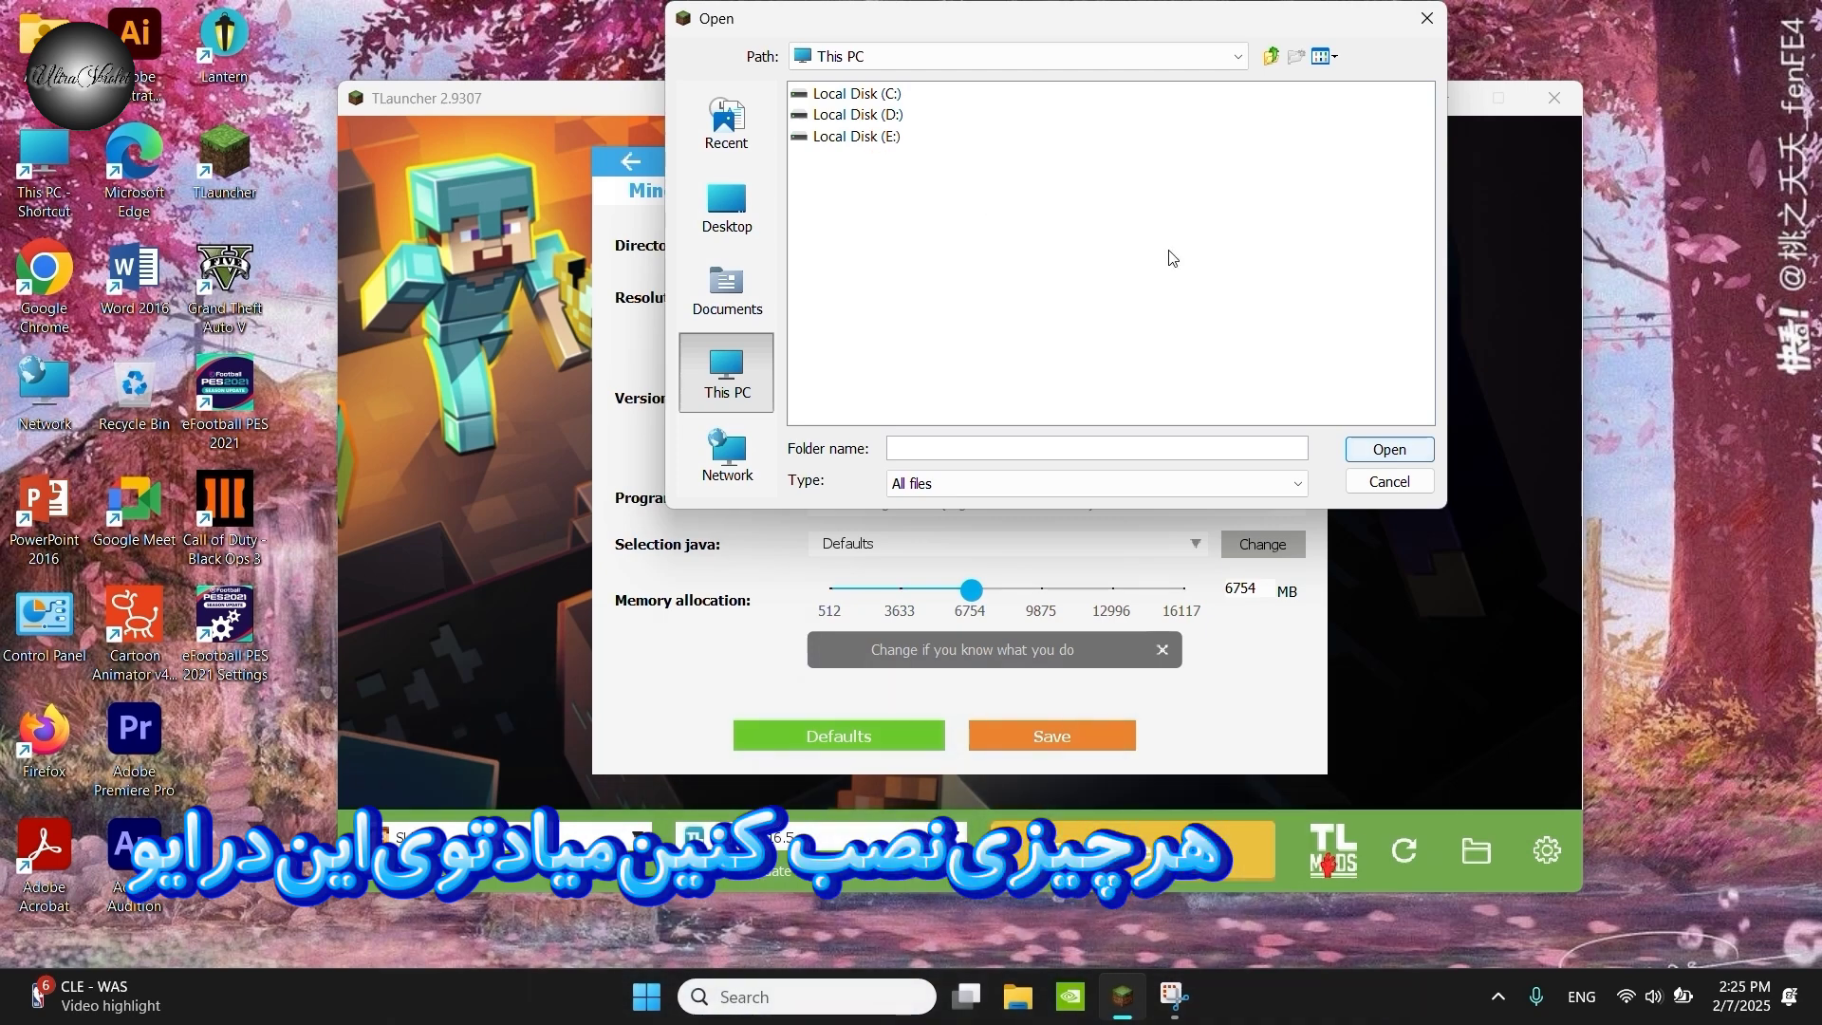
click(1427, 18)
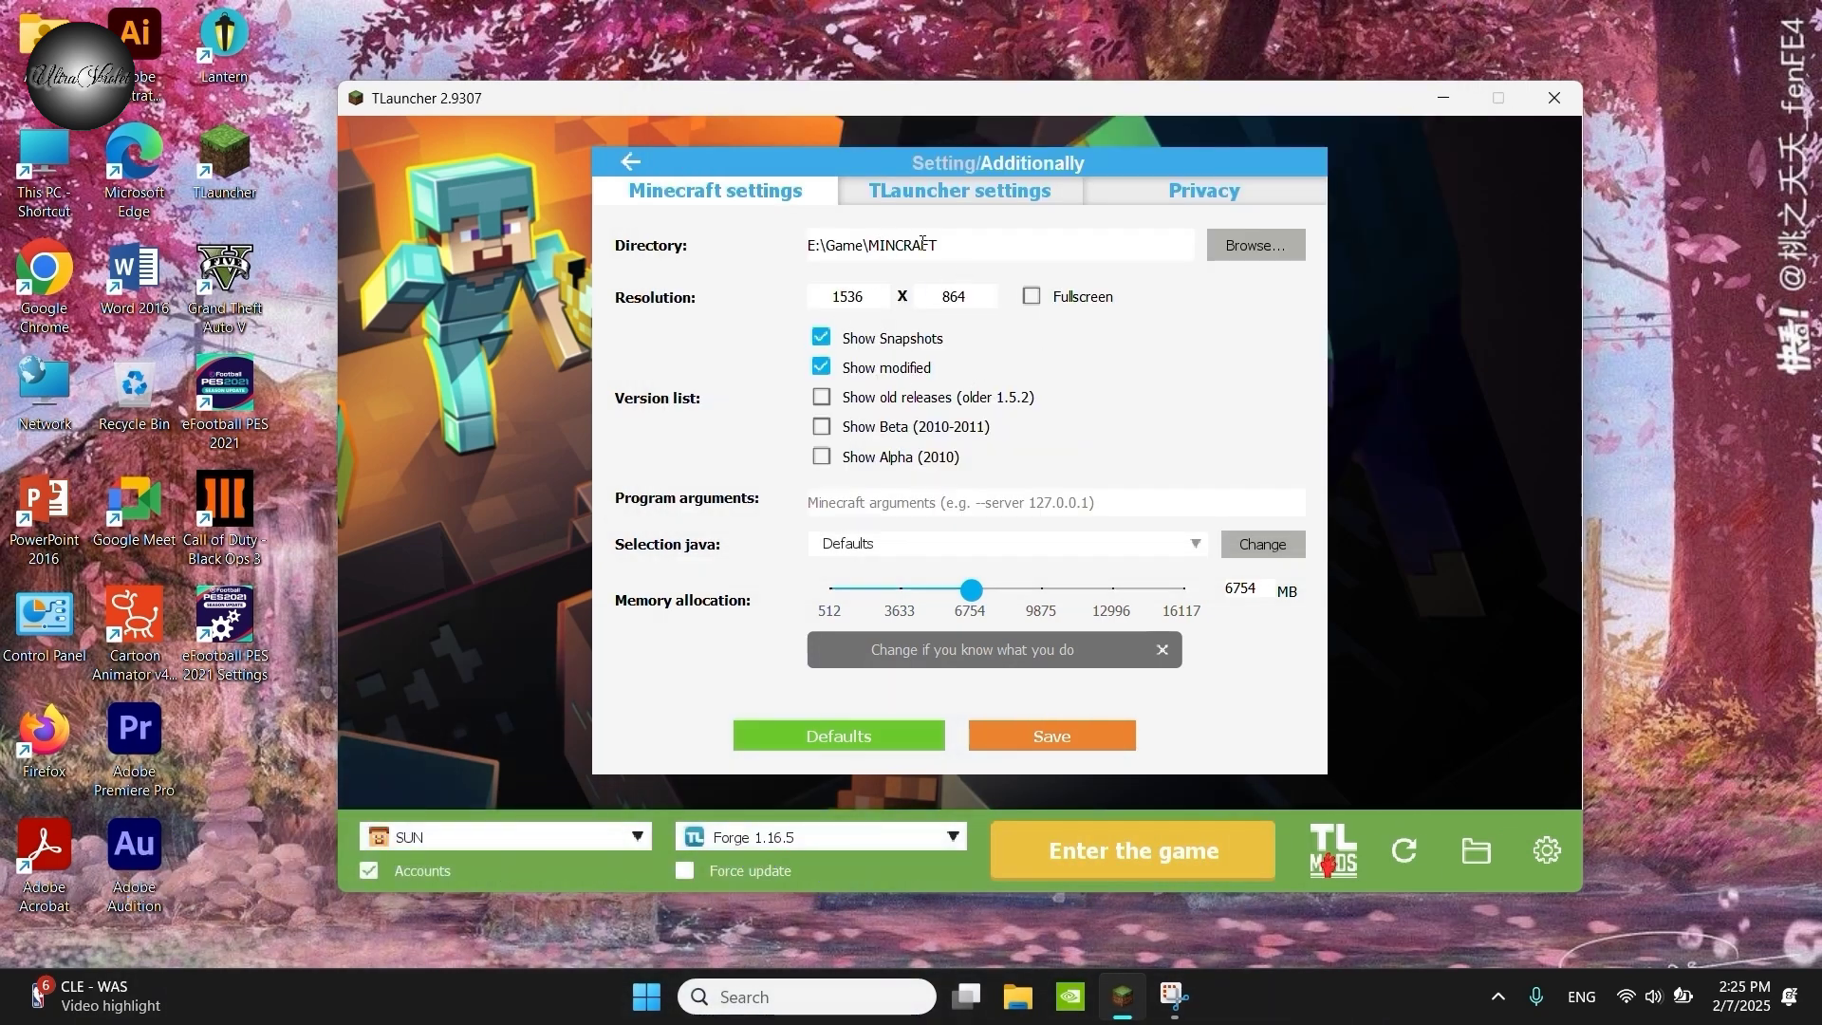
click(1050, 736)
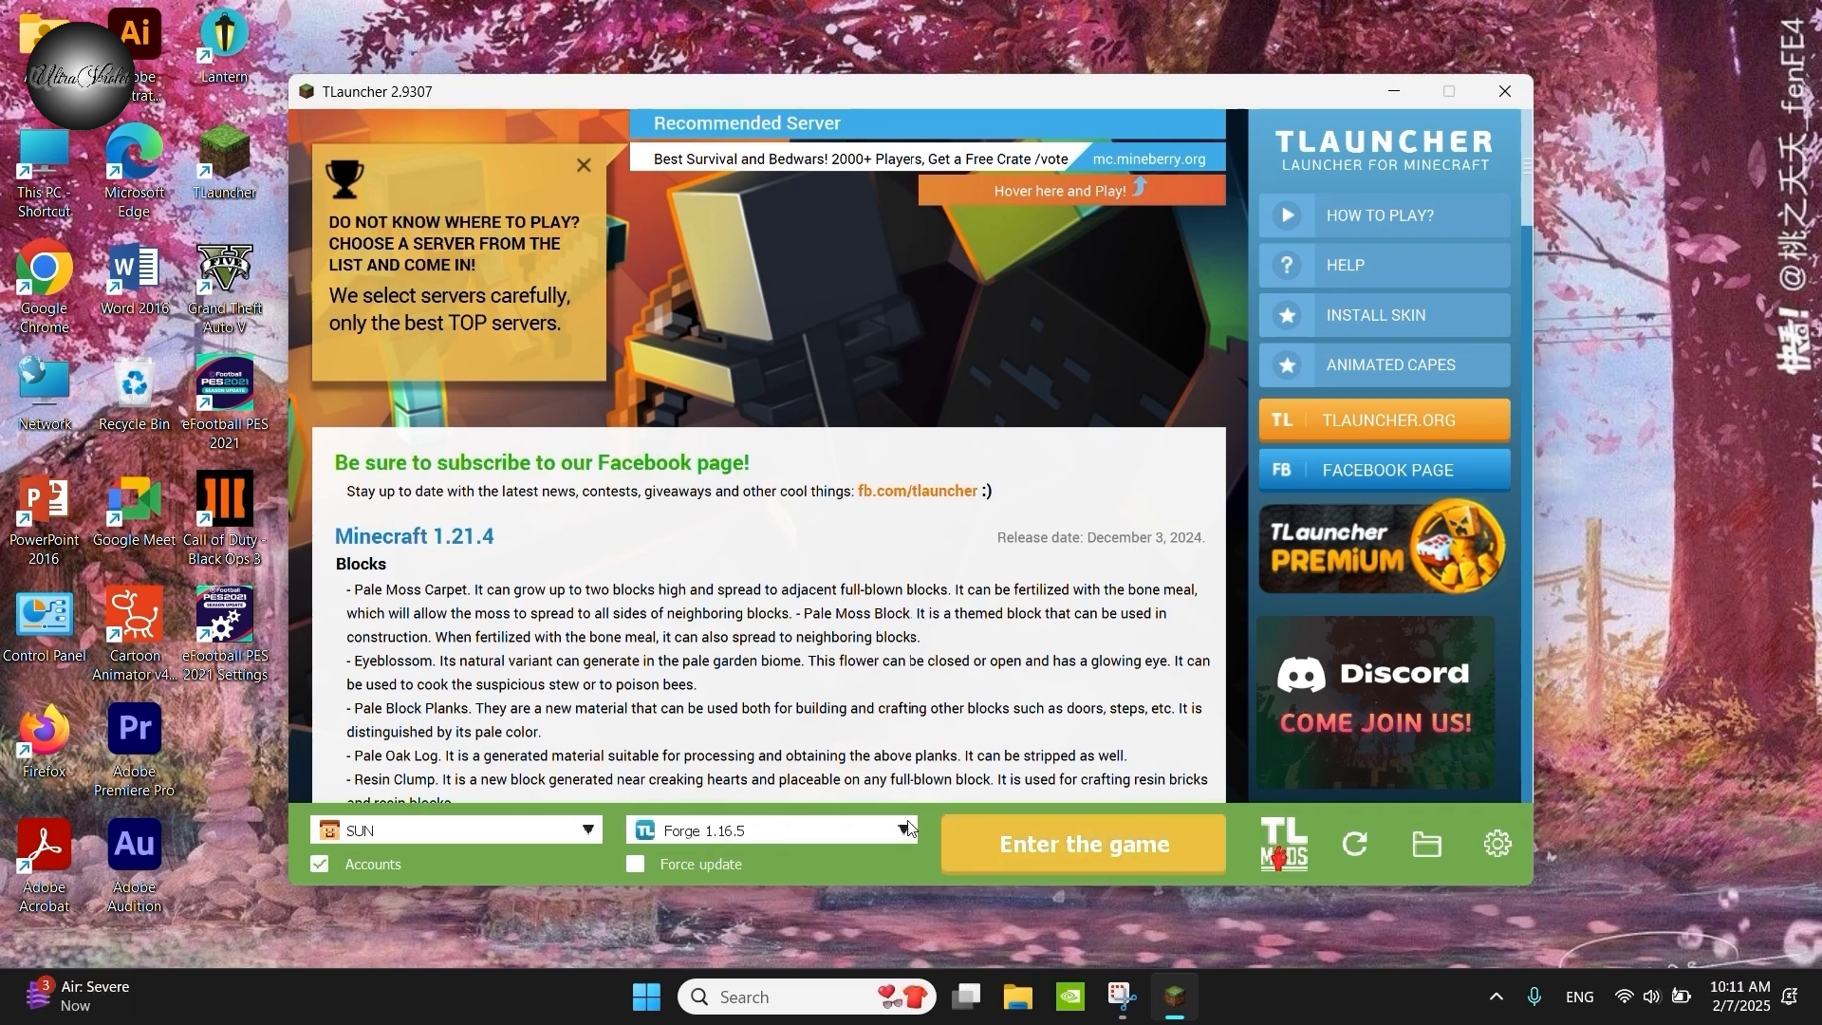
- Try installing the ForgeOptiFine 1.16.5 game version and cancel its download
click(707, 833)
scroll(788, 742, up, 2)
scroll(788, 742, up, 8)
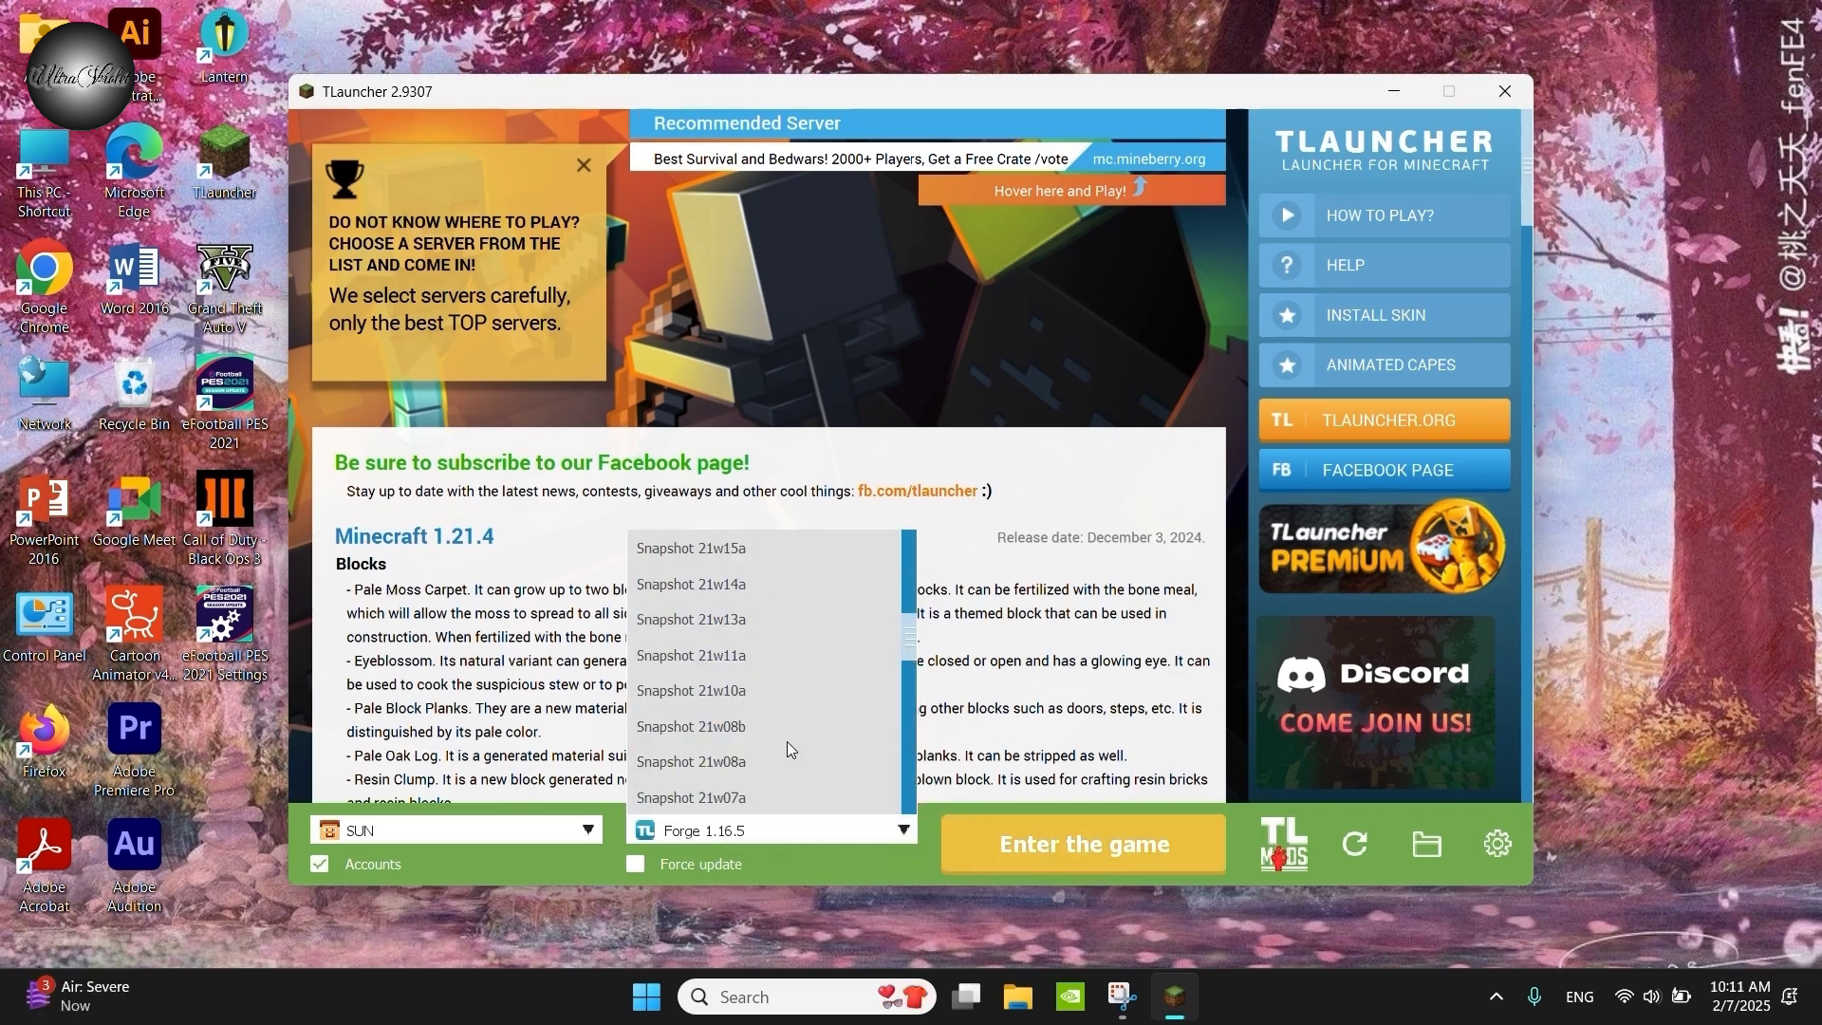
scroll(788, 731, up, 3)
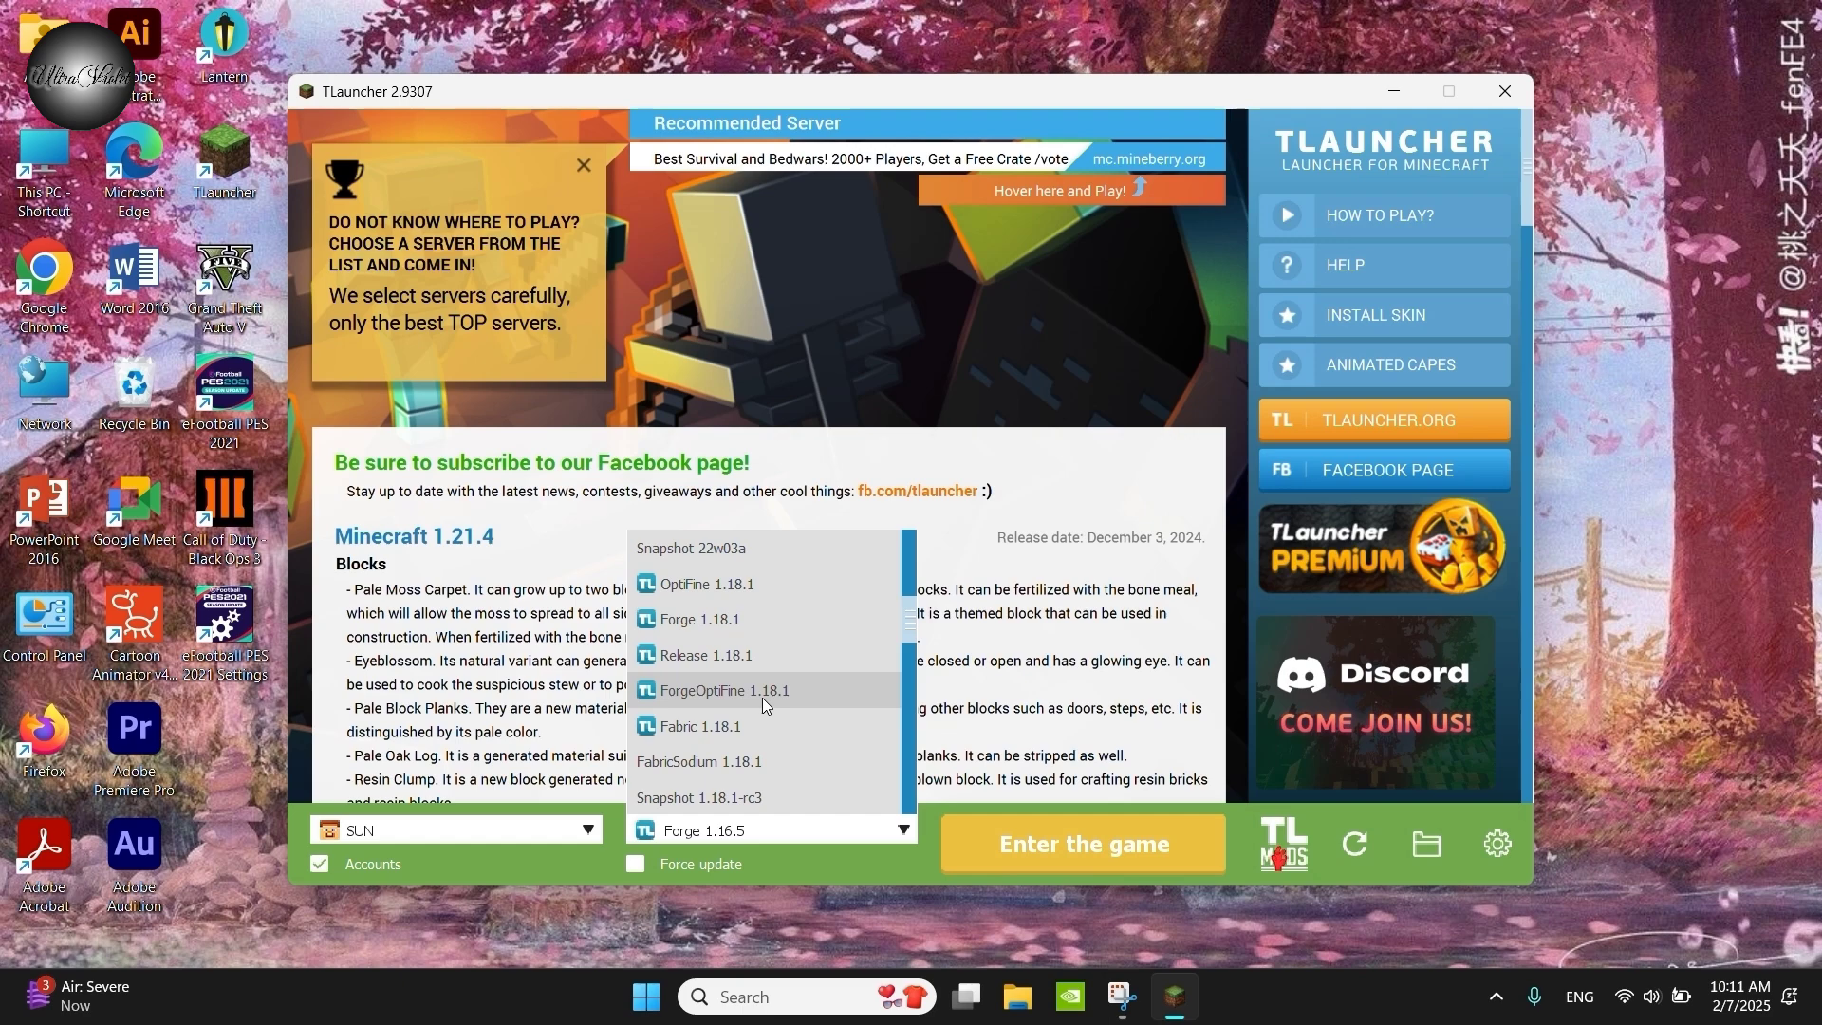
scroll(761, 697, down, 10)
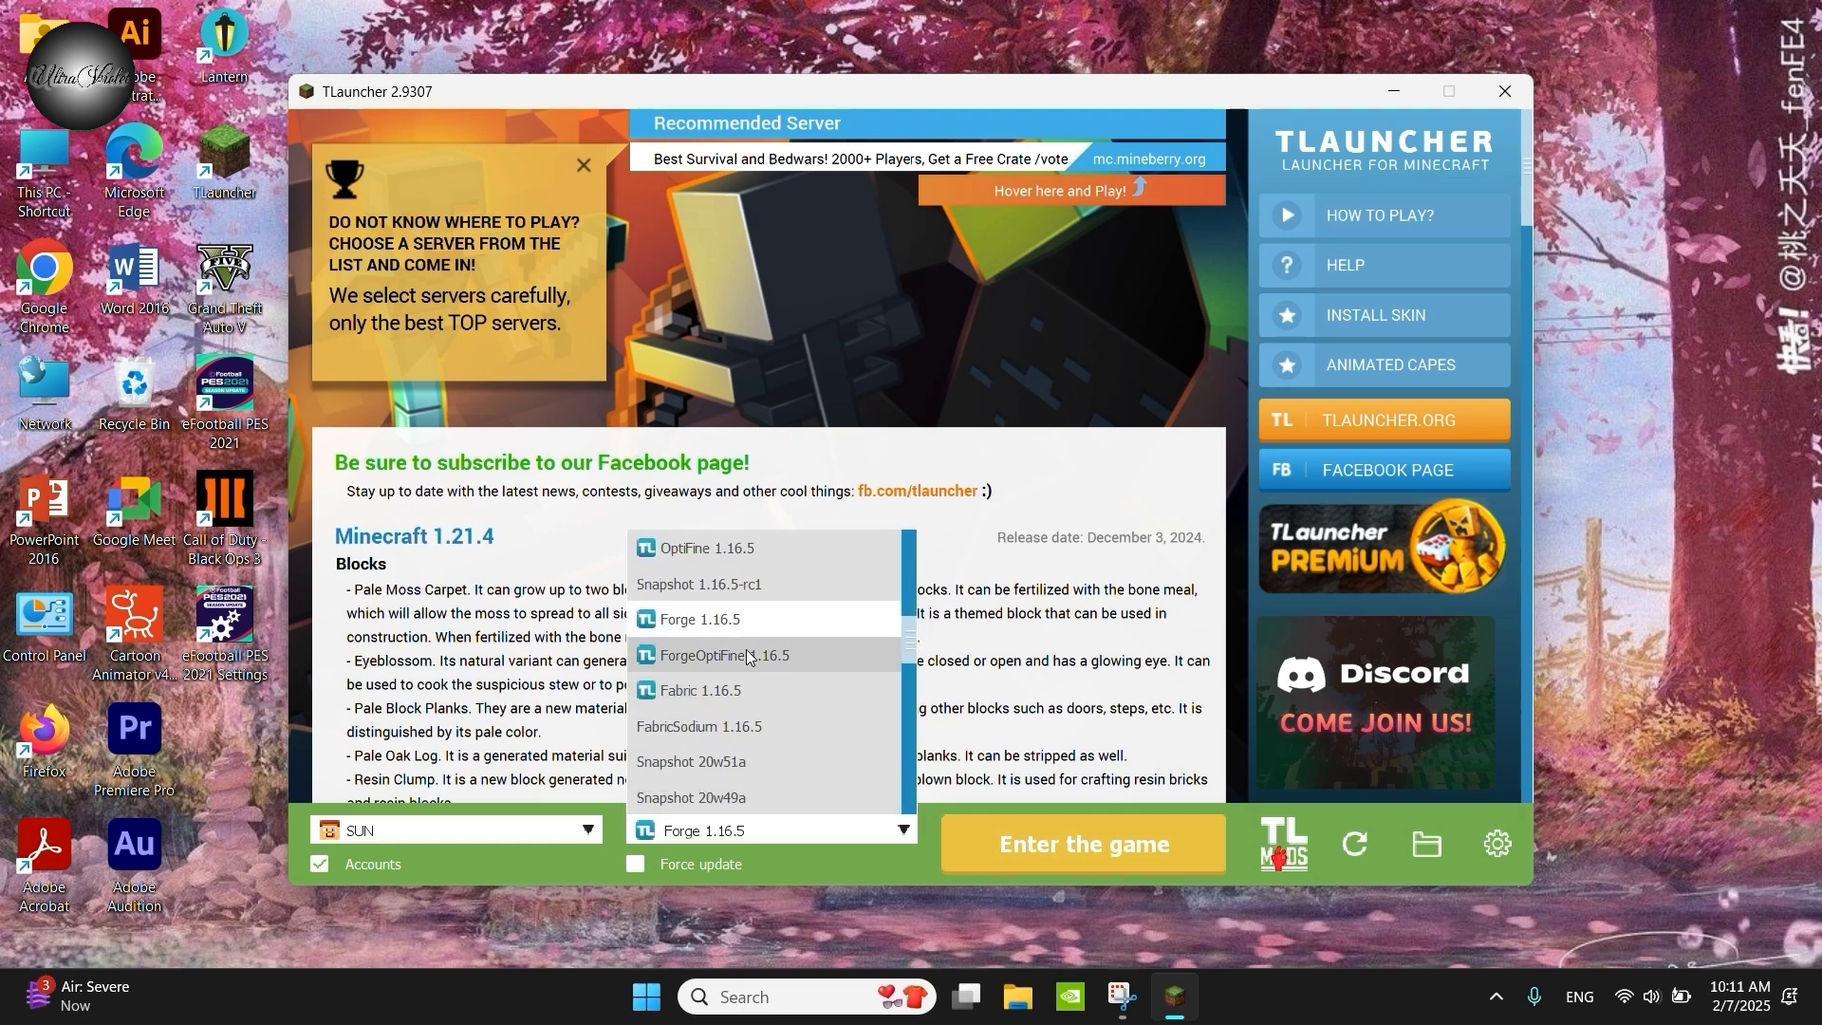
click(748, 657)
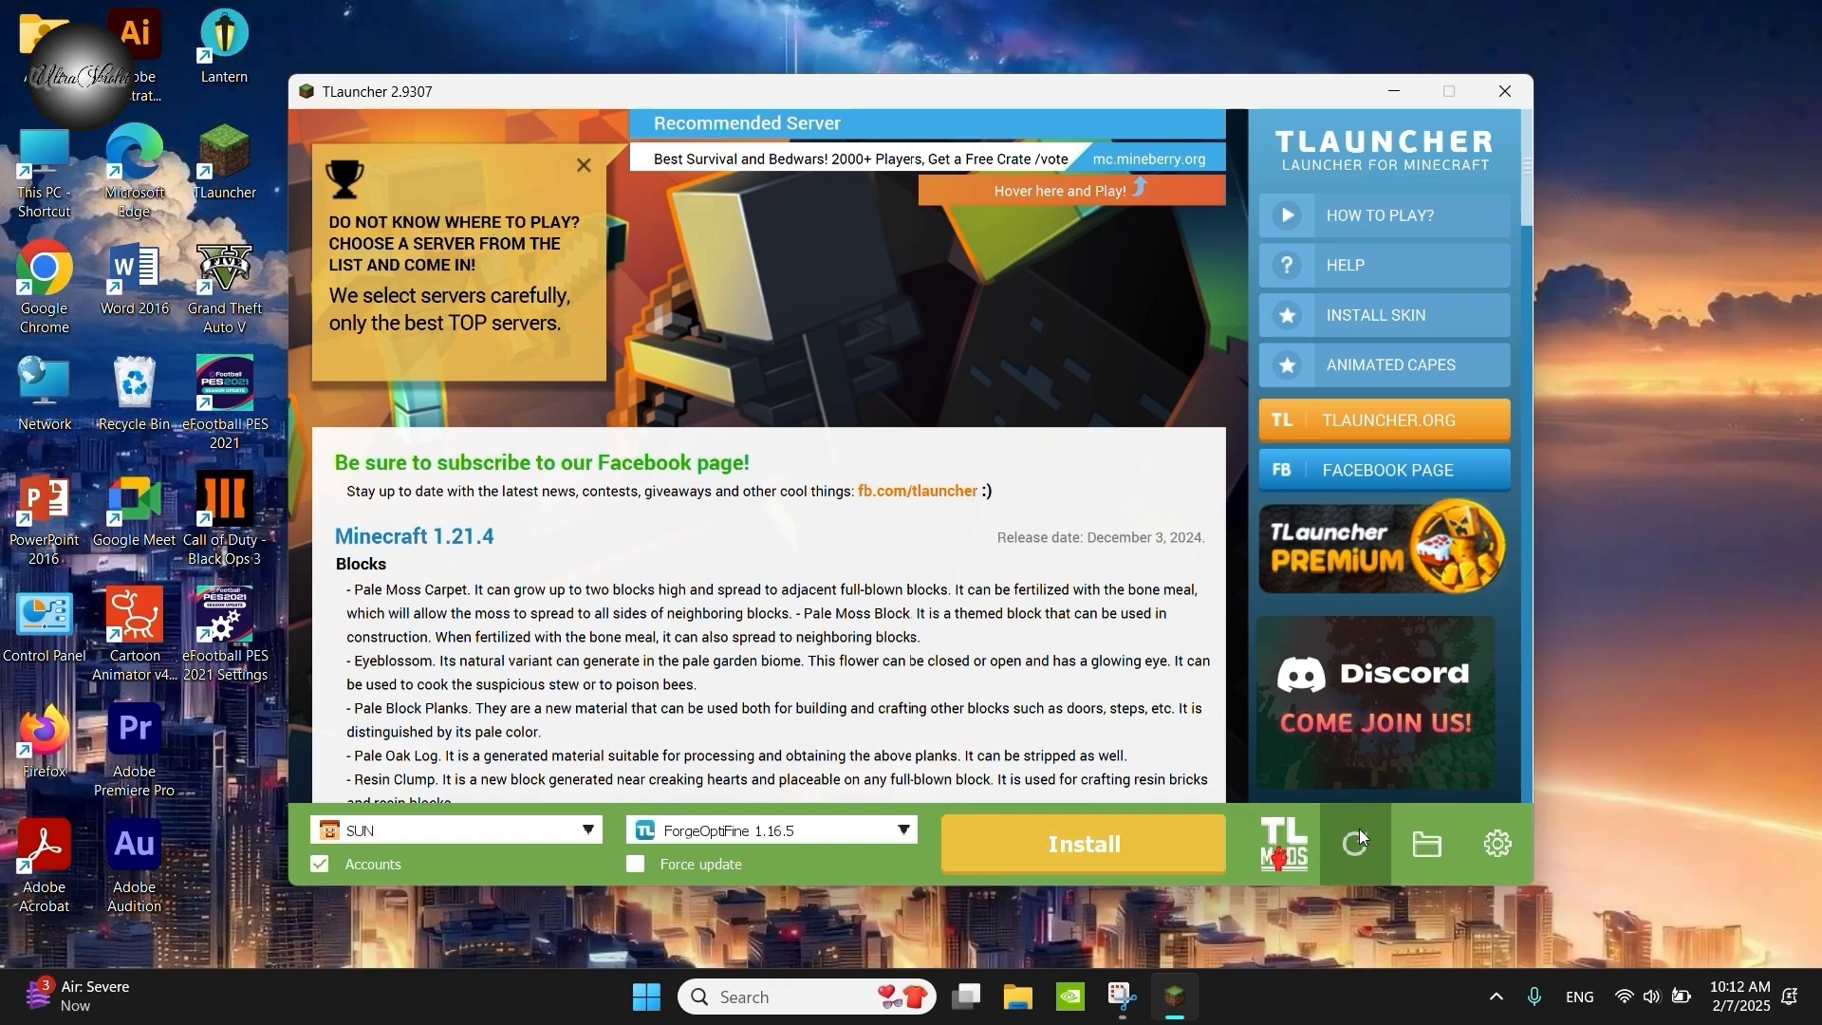
click(1135, 829)
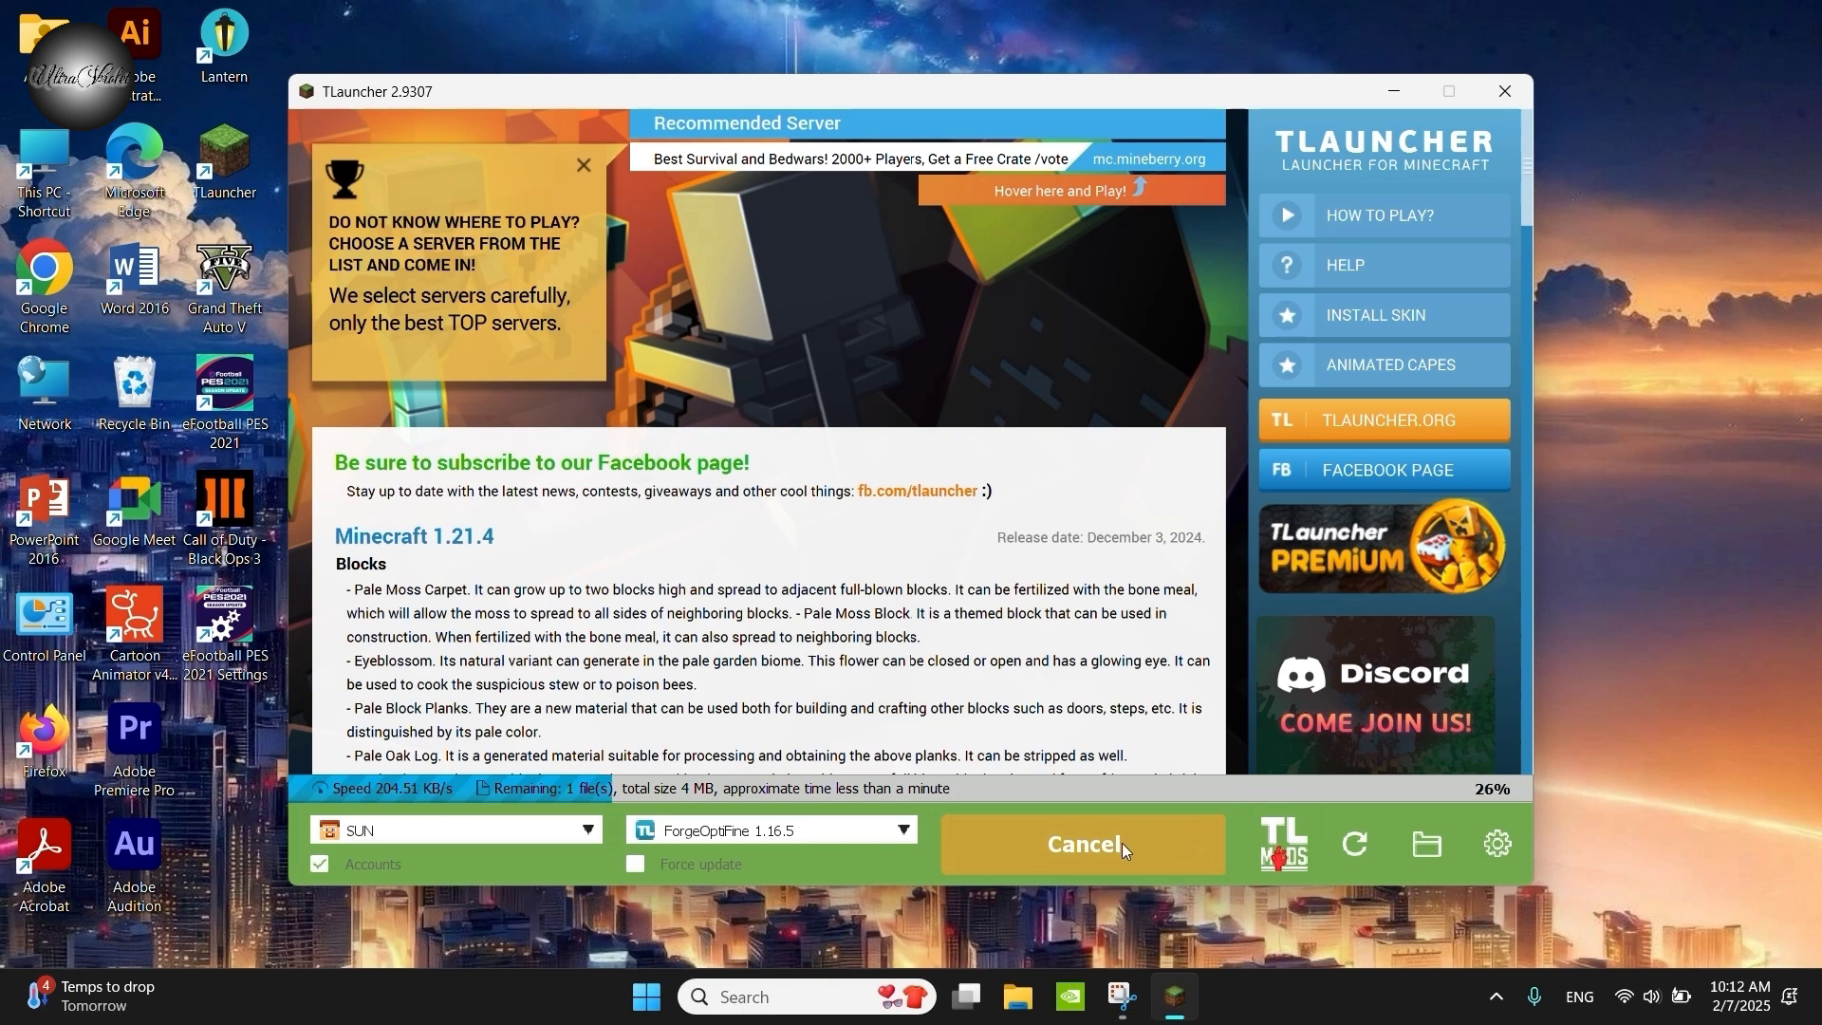
click(1089, 841)
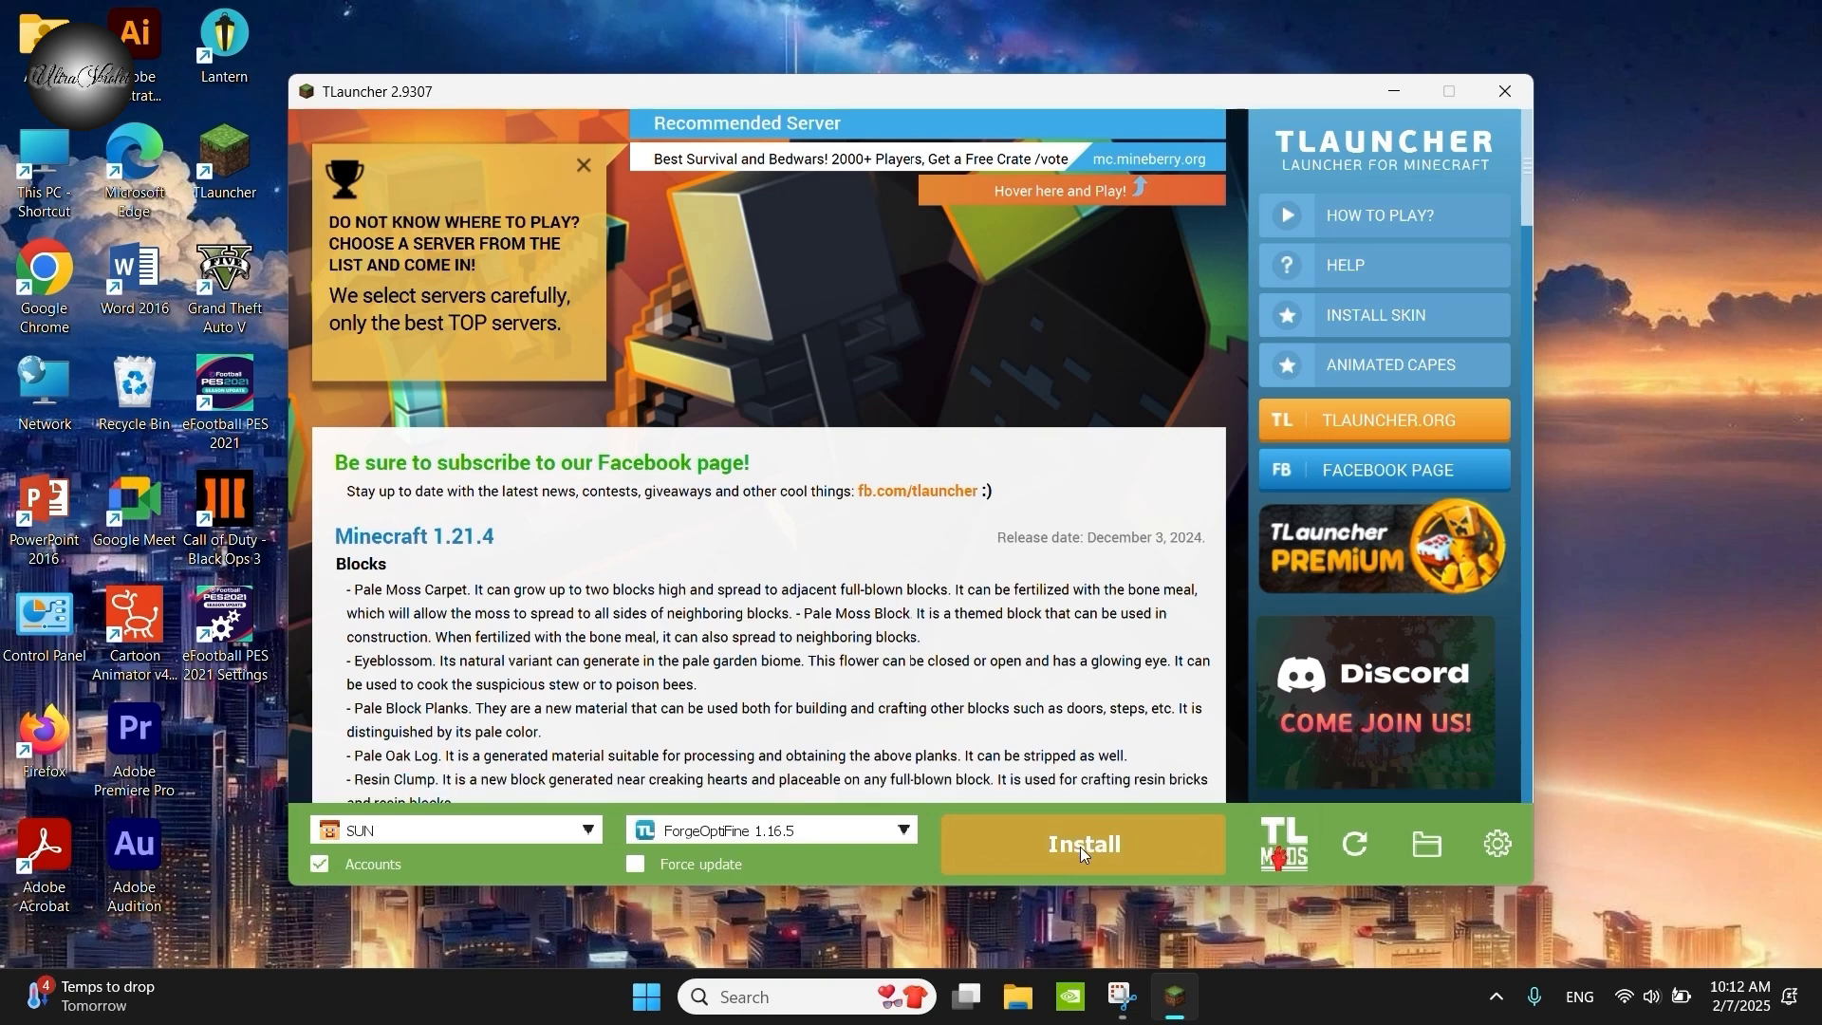
- Set the game version to Forge 1.16.5 and launch Minecraft to its title screen
click(906, 829)
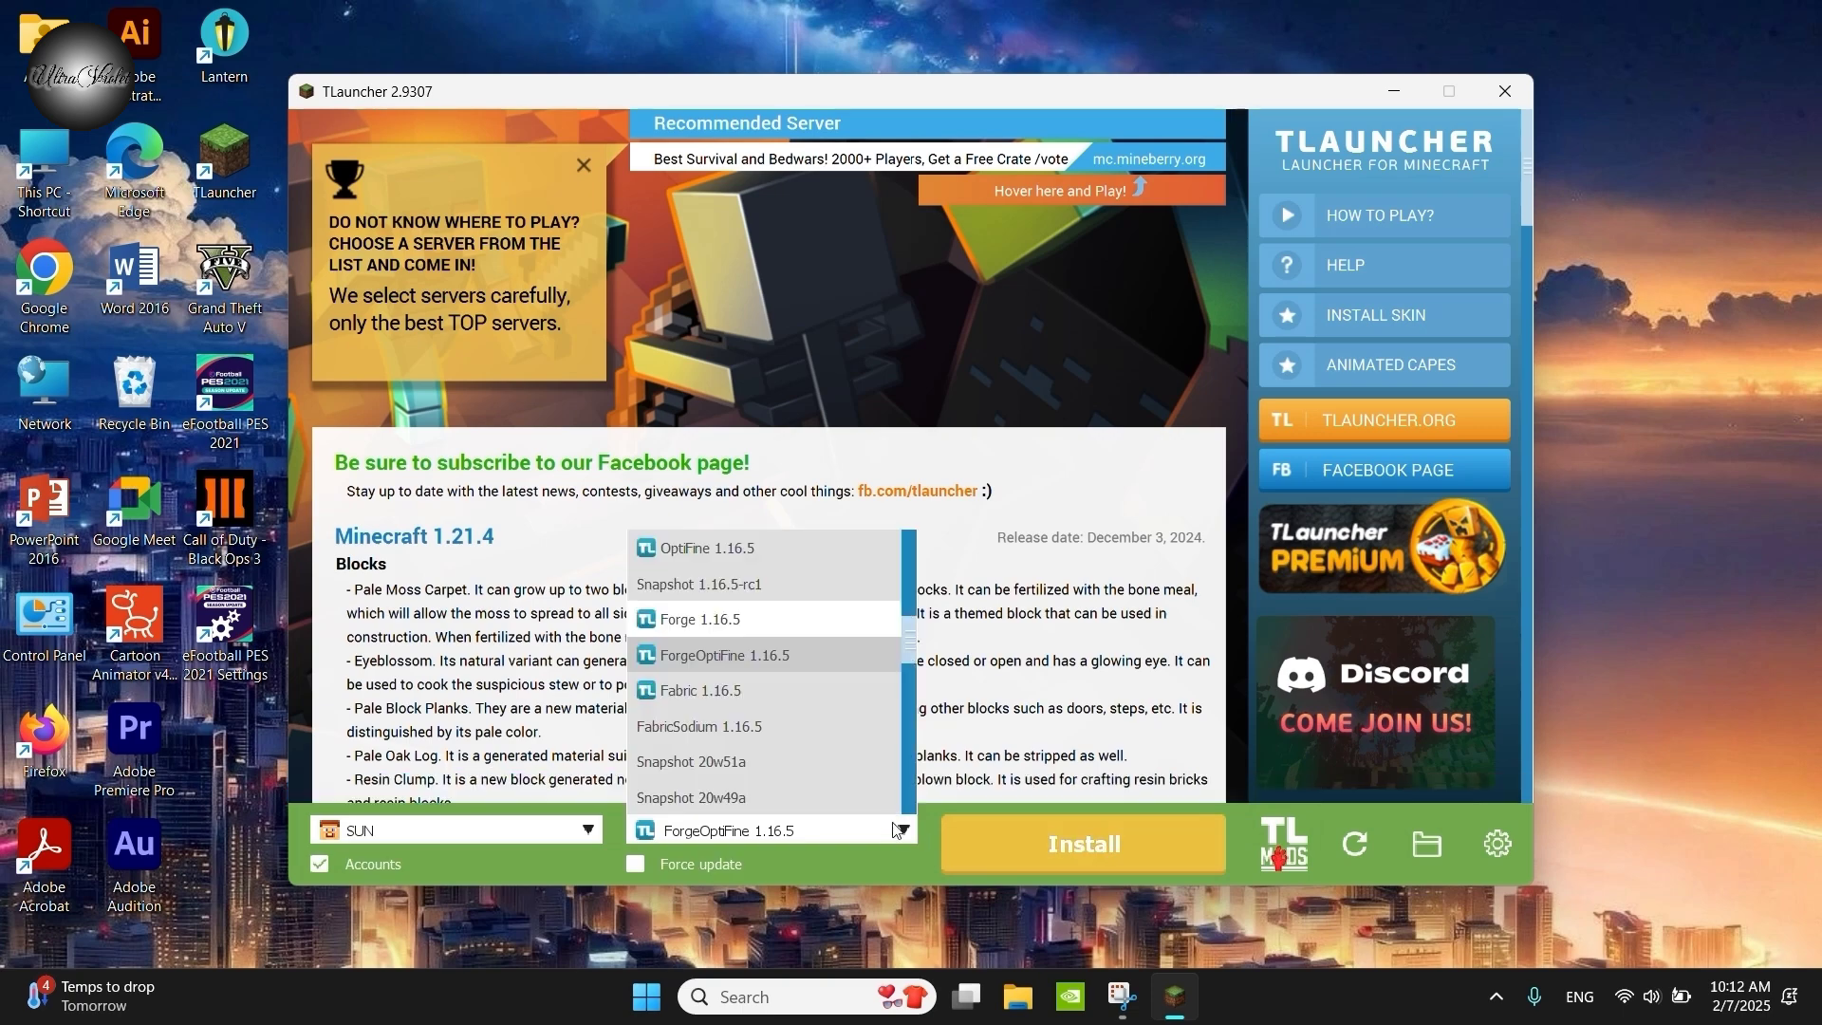
click(743, 620)
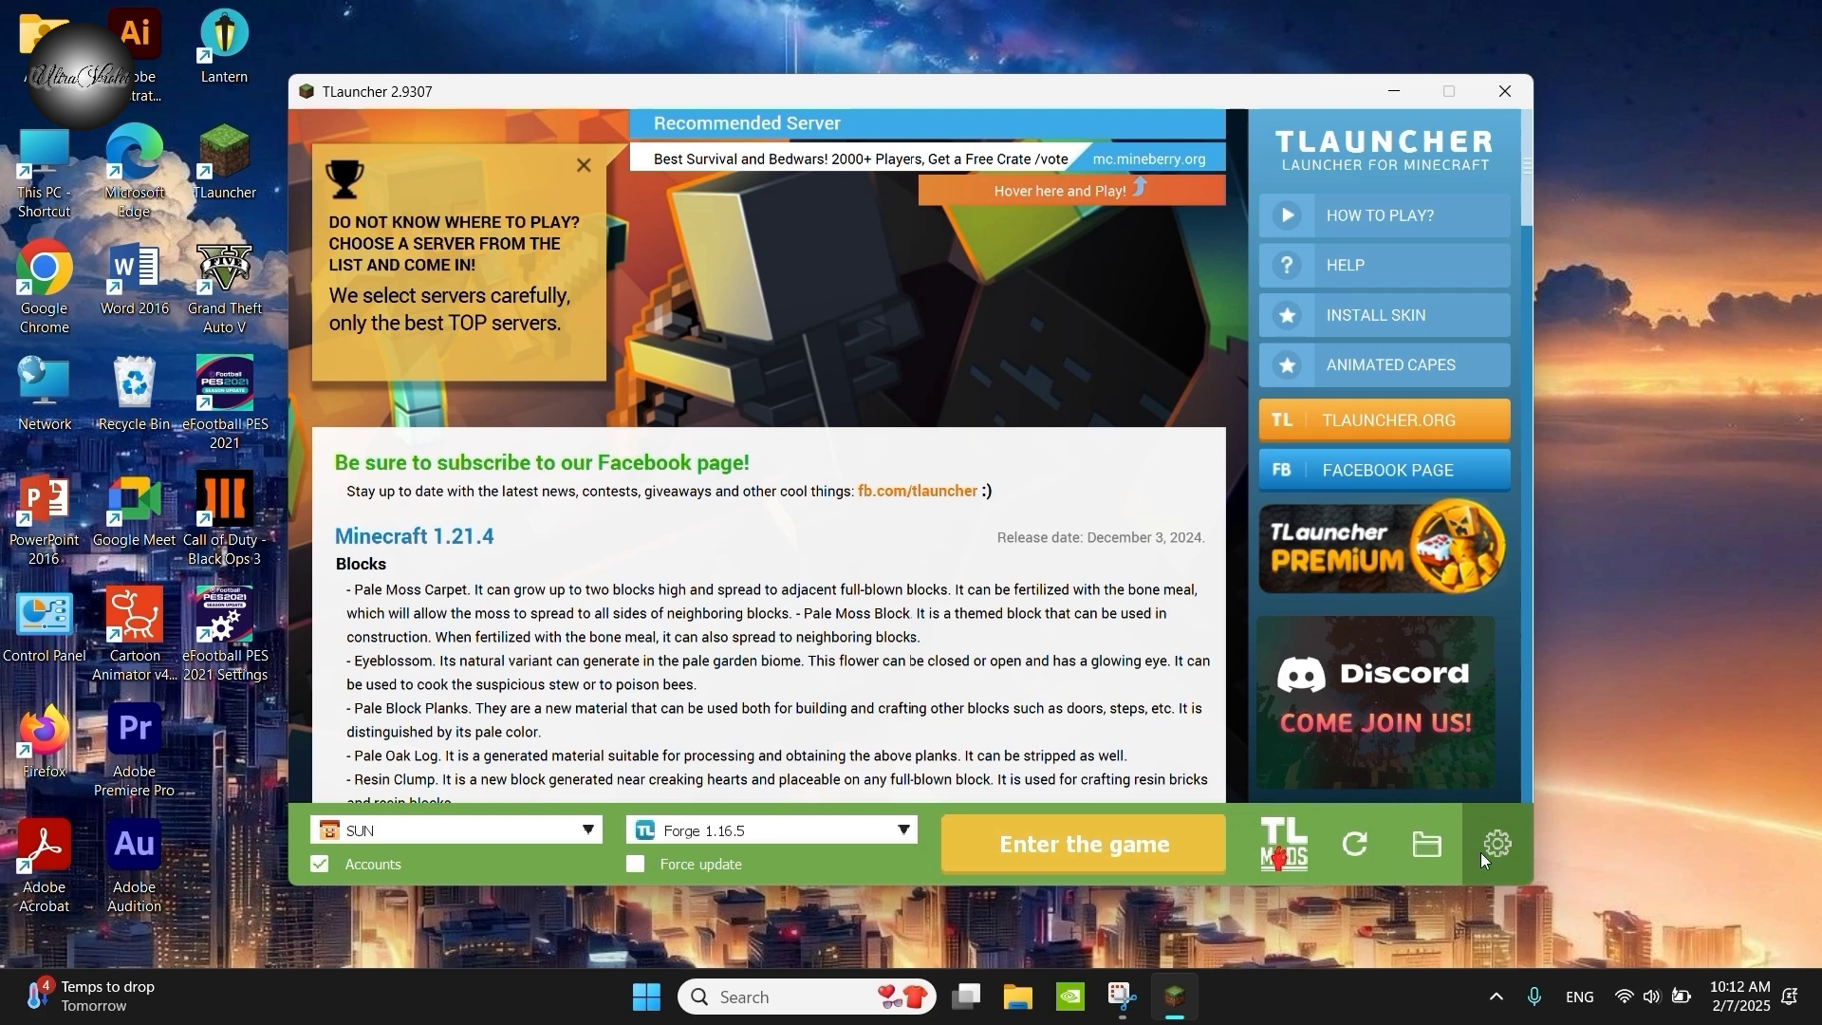
click(1119, 831)
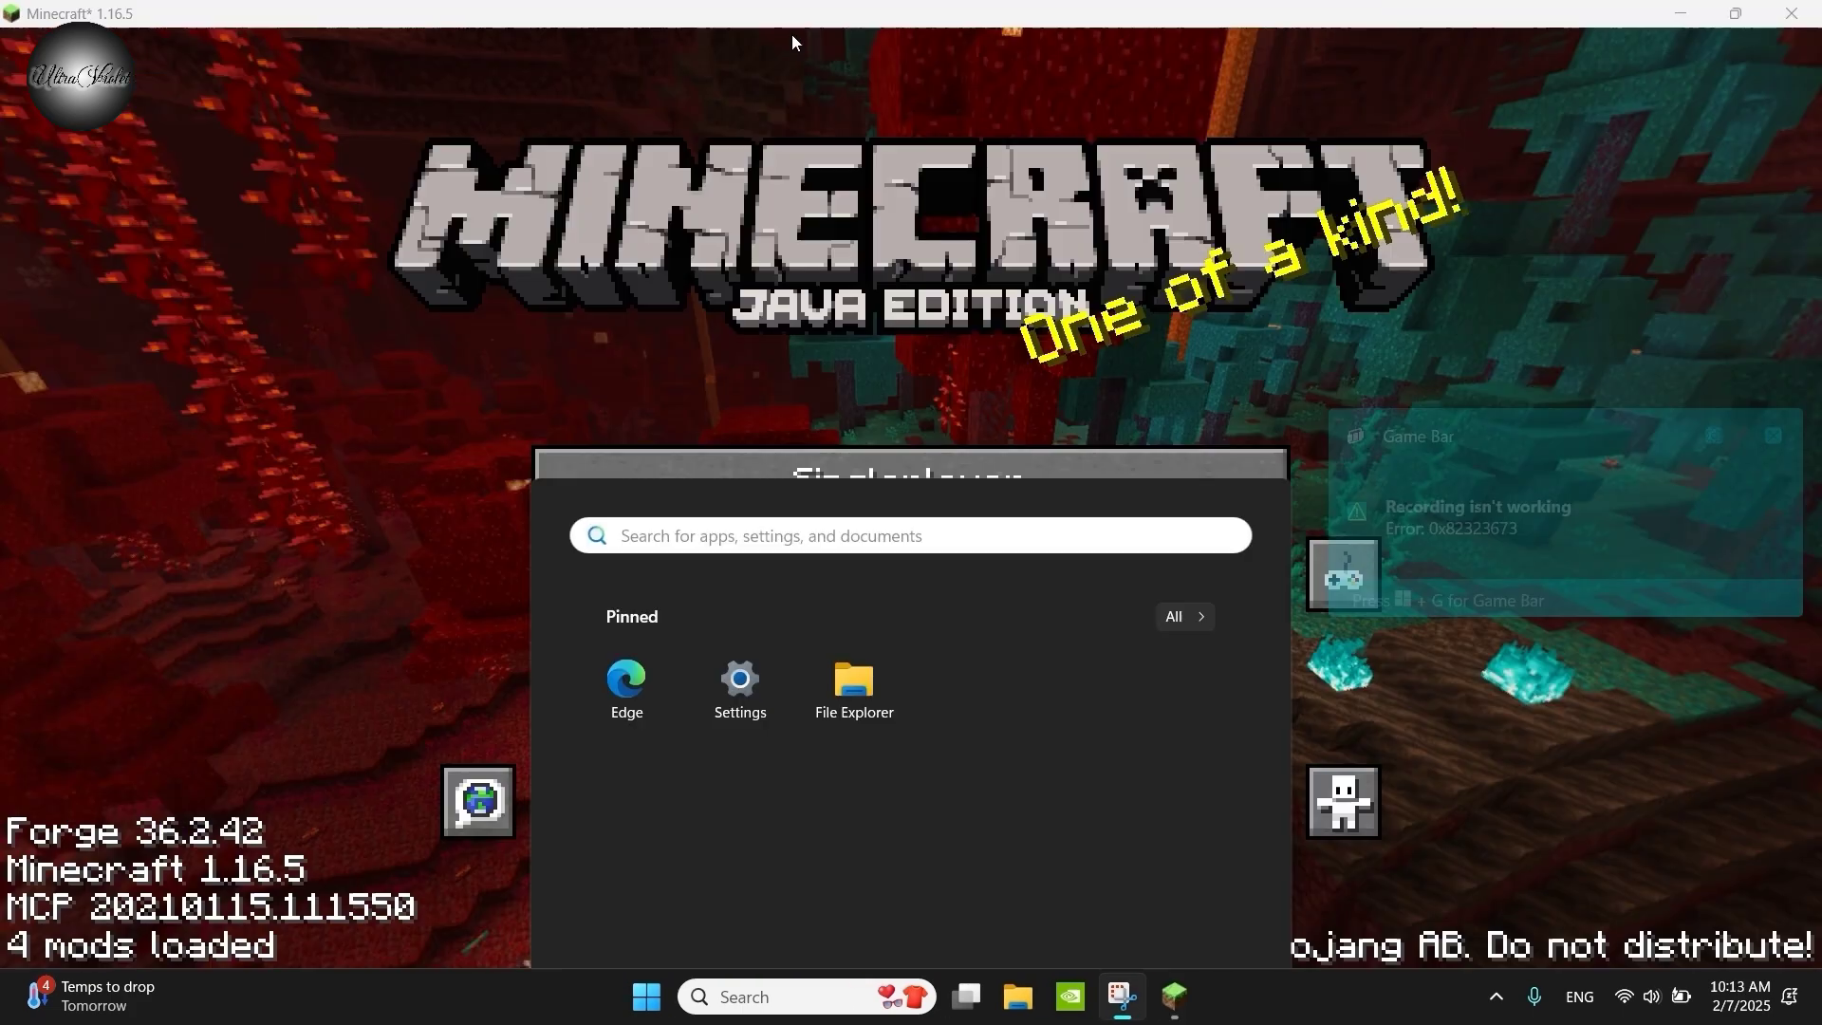
click(793, 36)
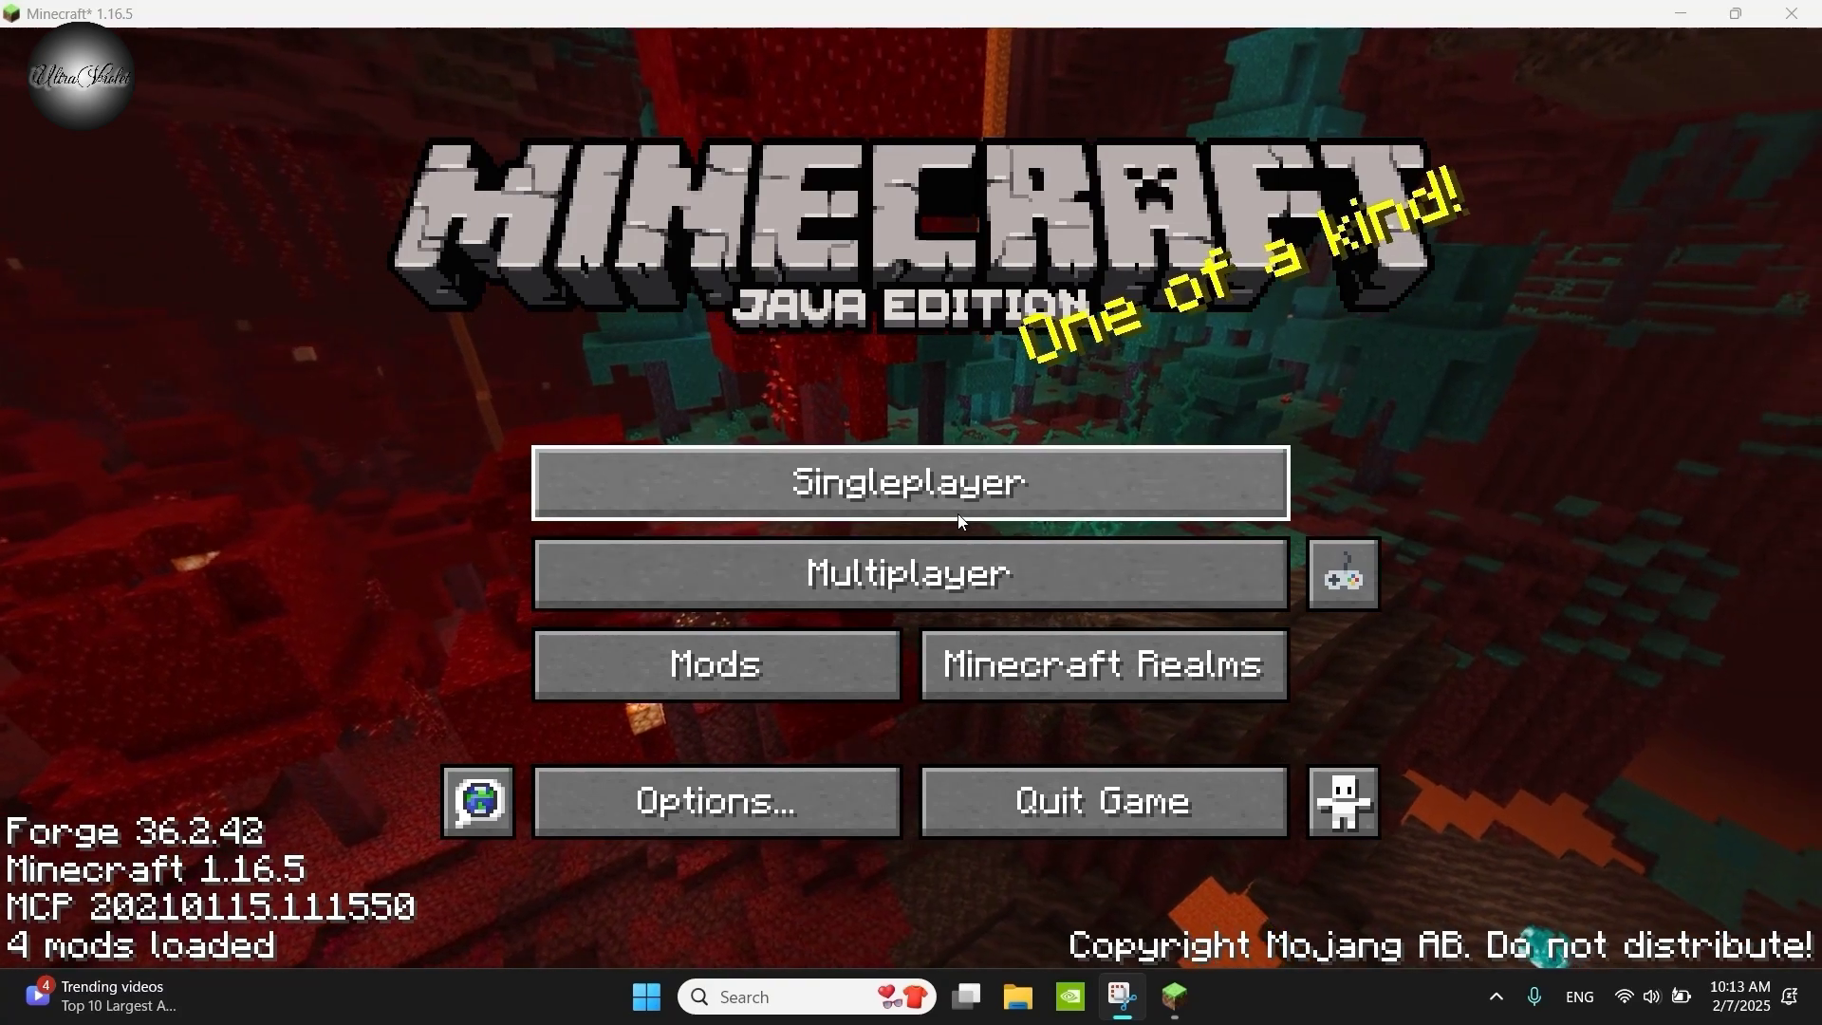
- Open the single-player world selection and look through the list of saved worlds
click(876, 496)
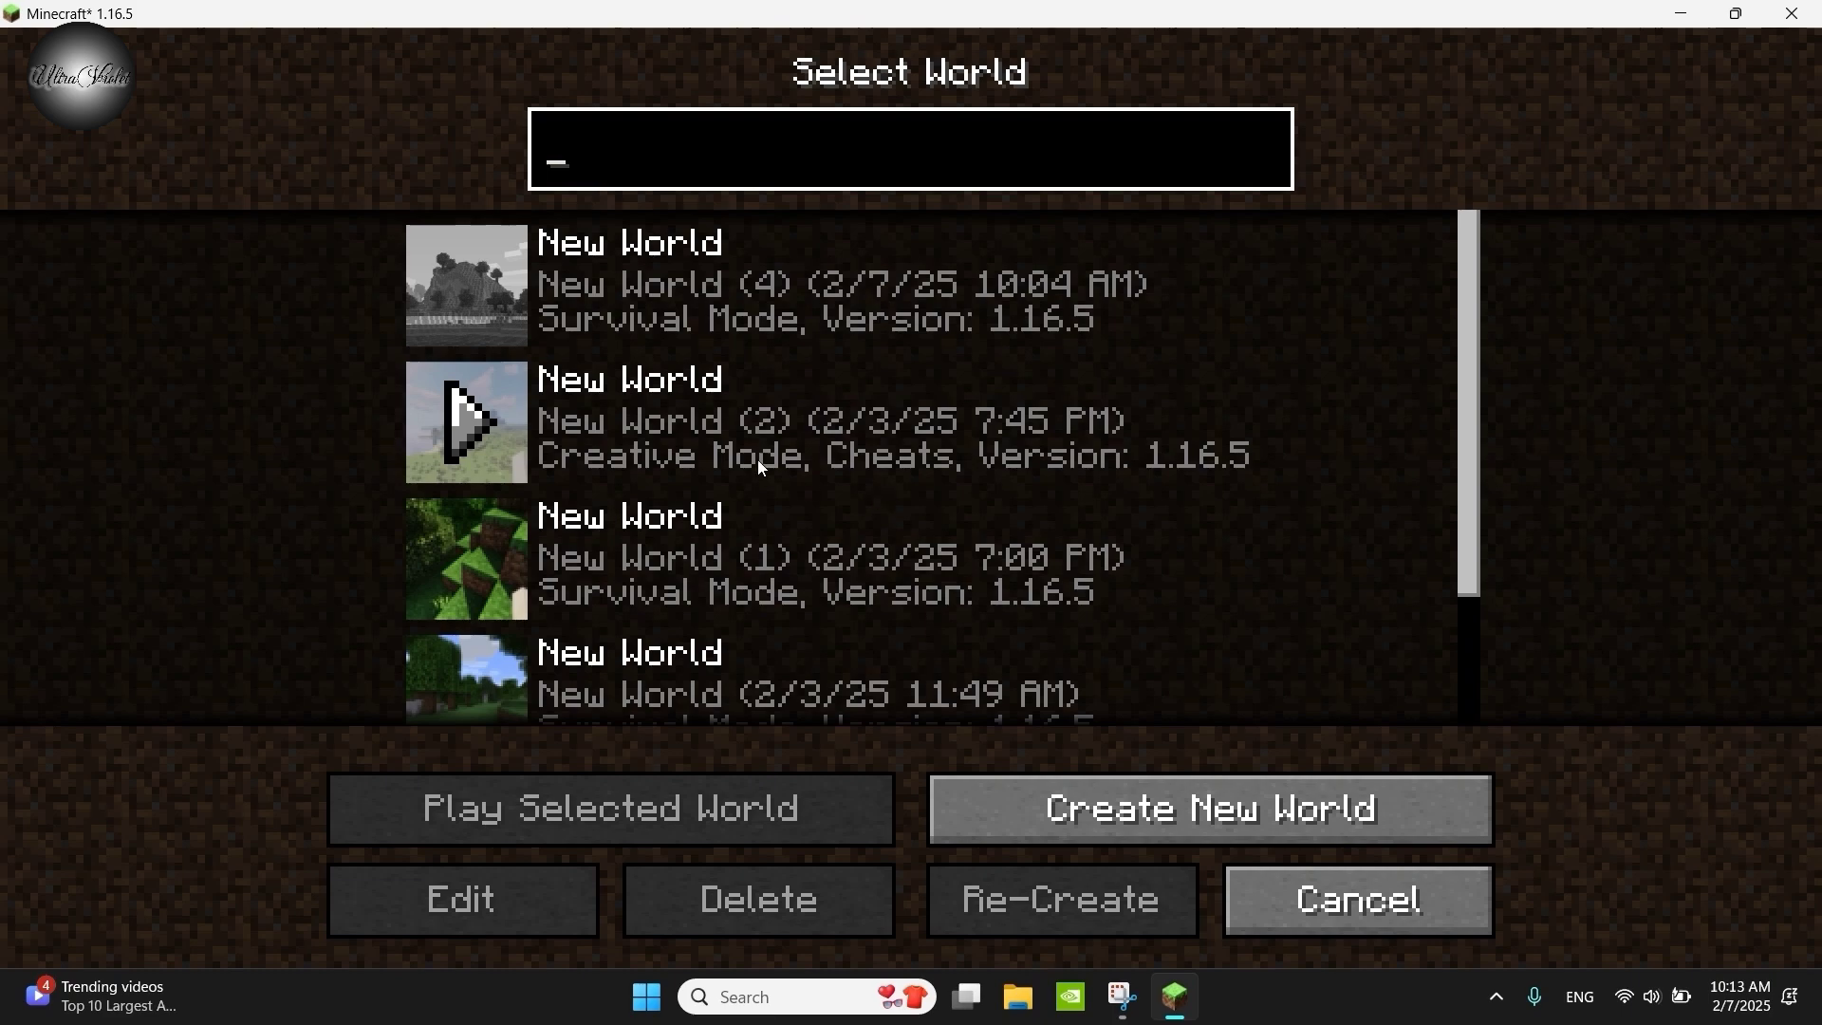
scroll(749, 470, down, 2)
scroll(748, 483, up, 2)
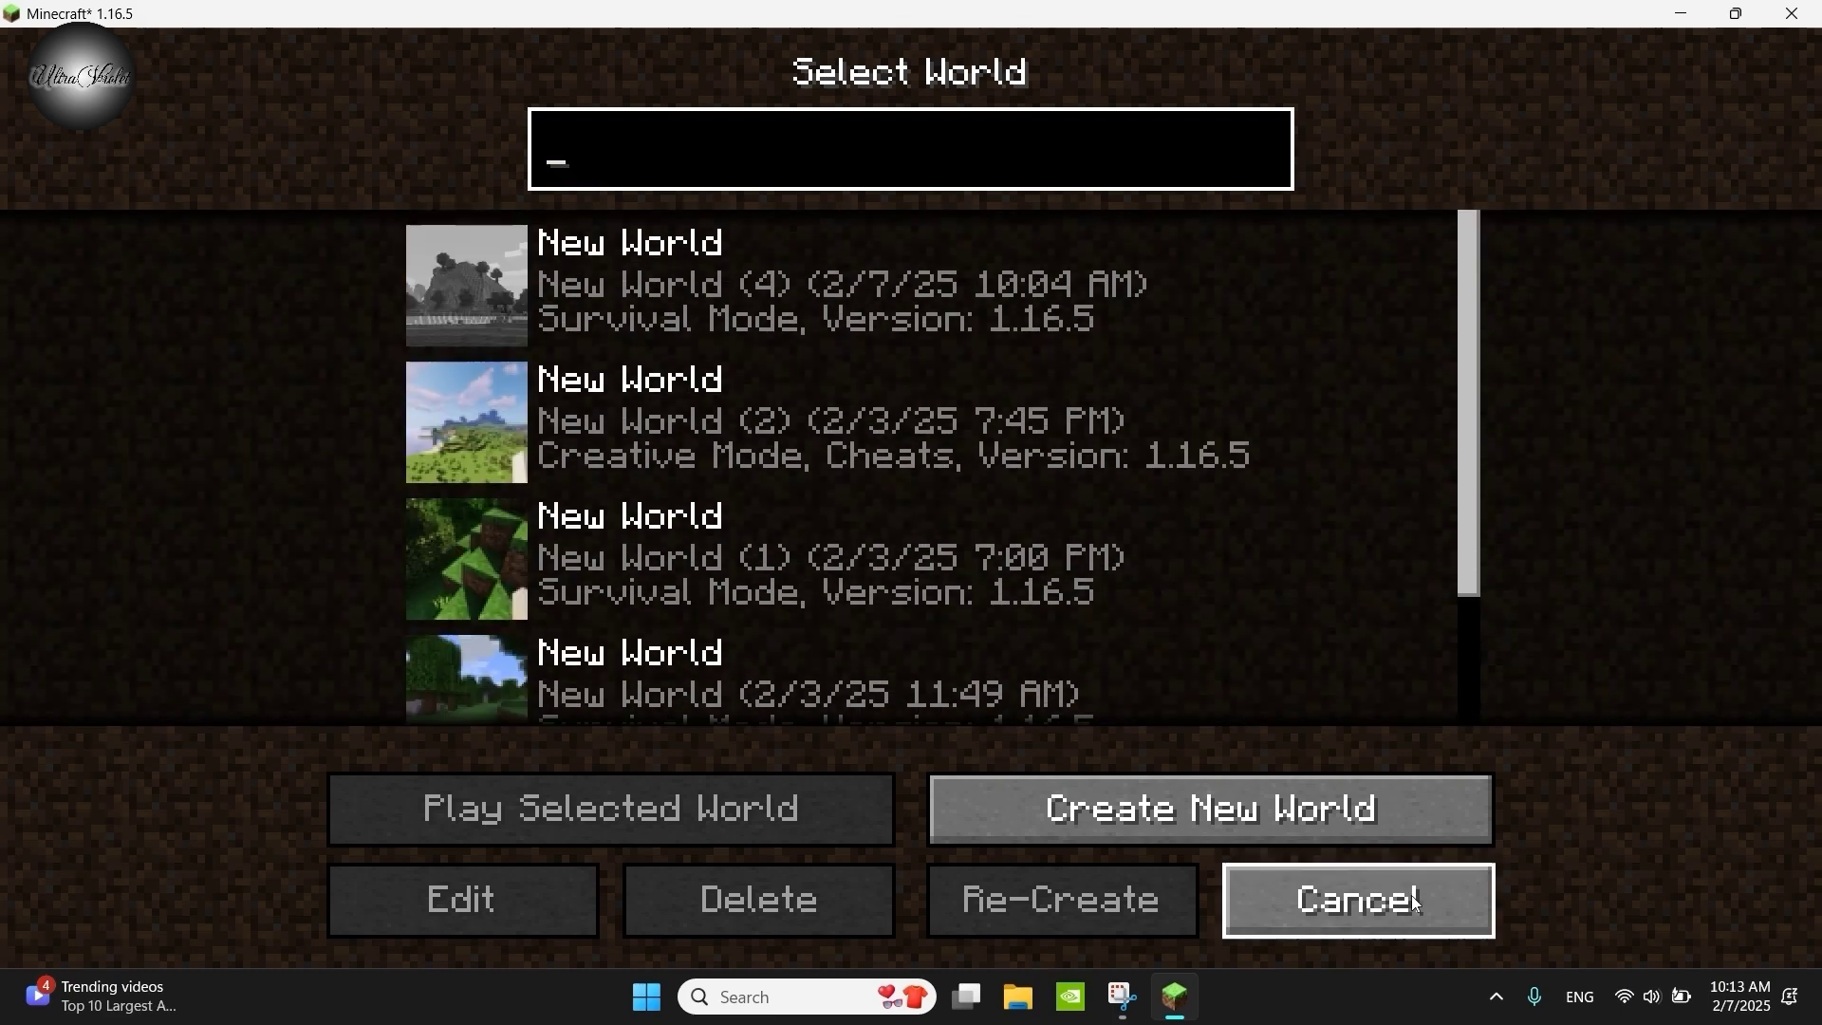
scroll(806, 513, down, 2)
scroll(737, 486, up, 2)
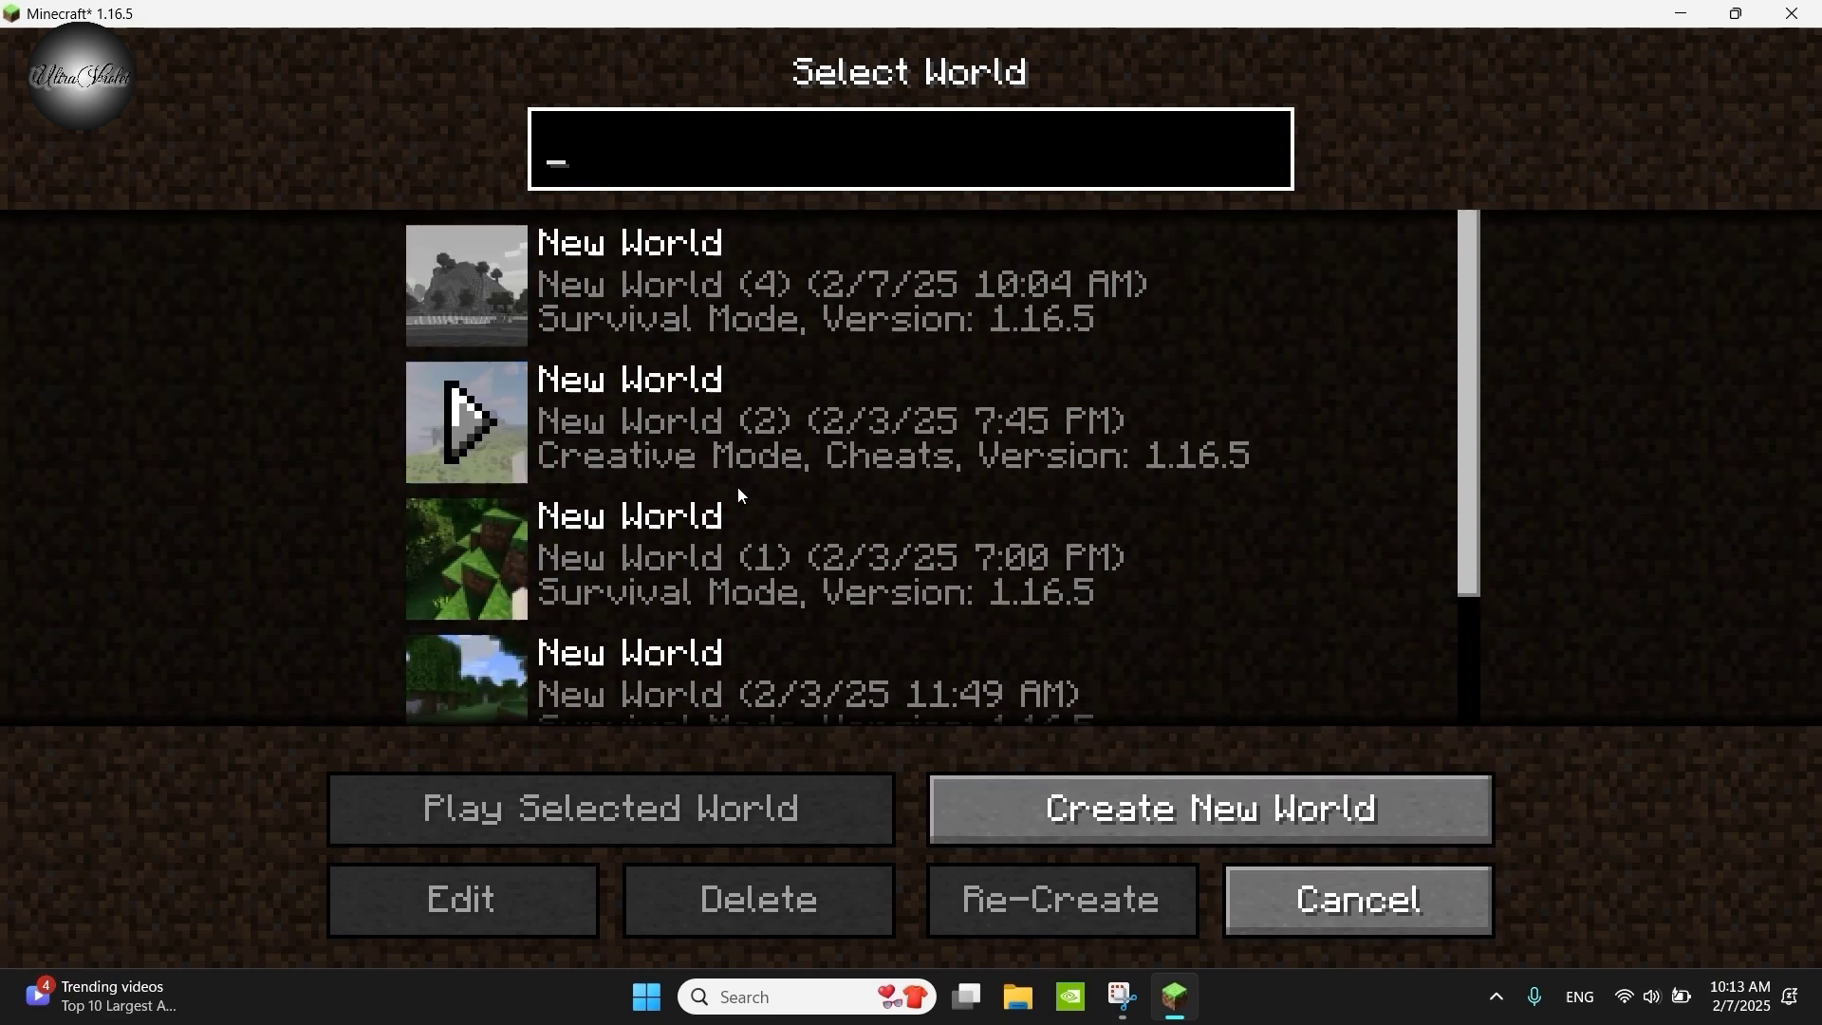
- Create a single-player world named New World in Survival mode with Normal difficulty and cheats off
click(1215, 809)
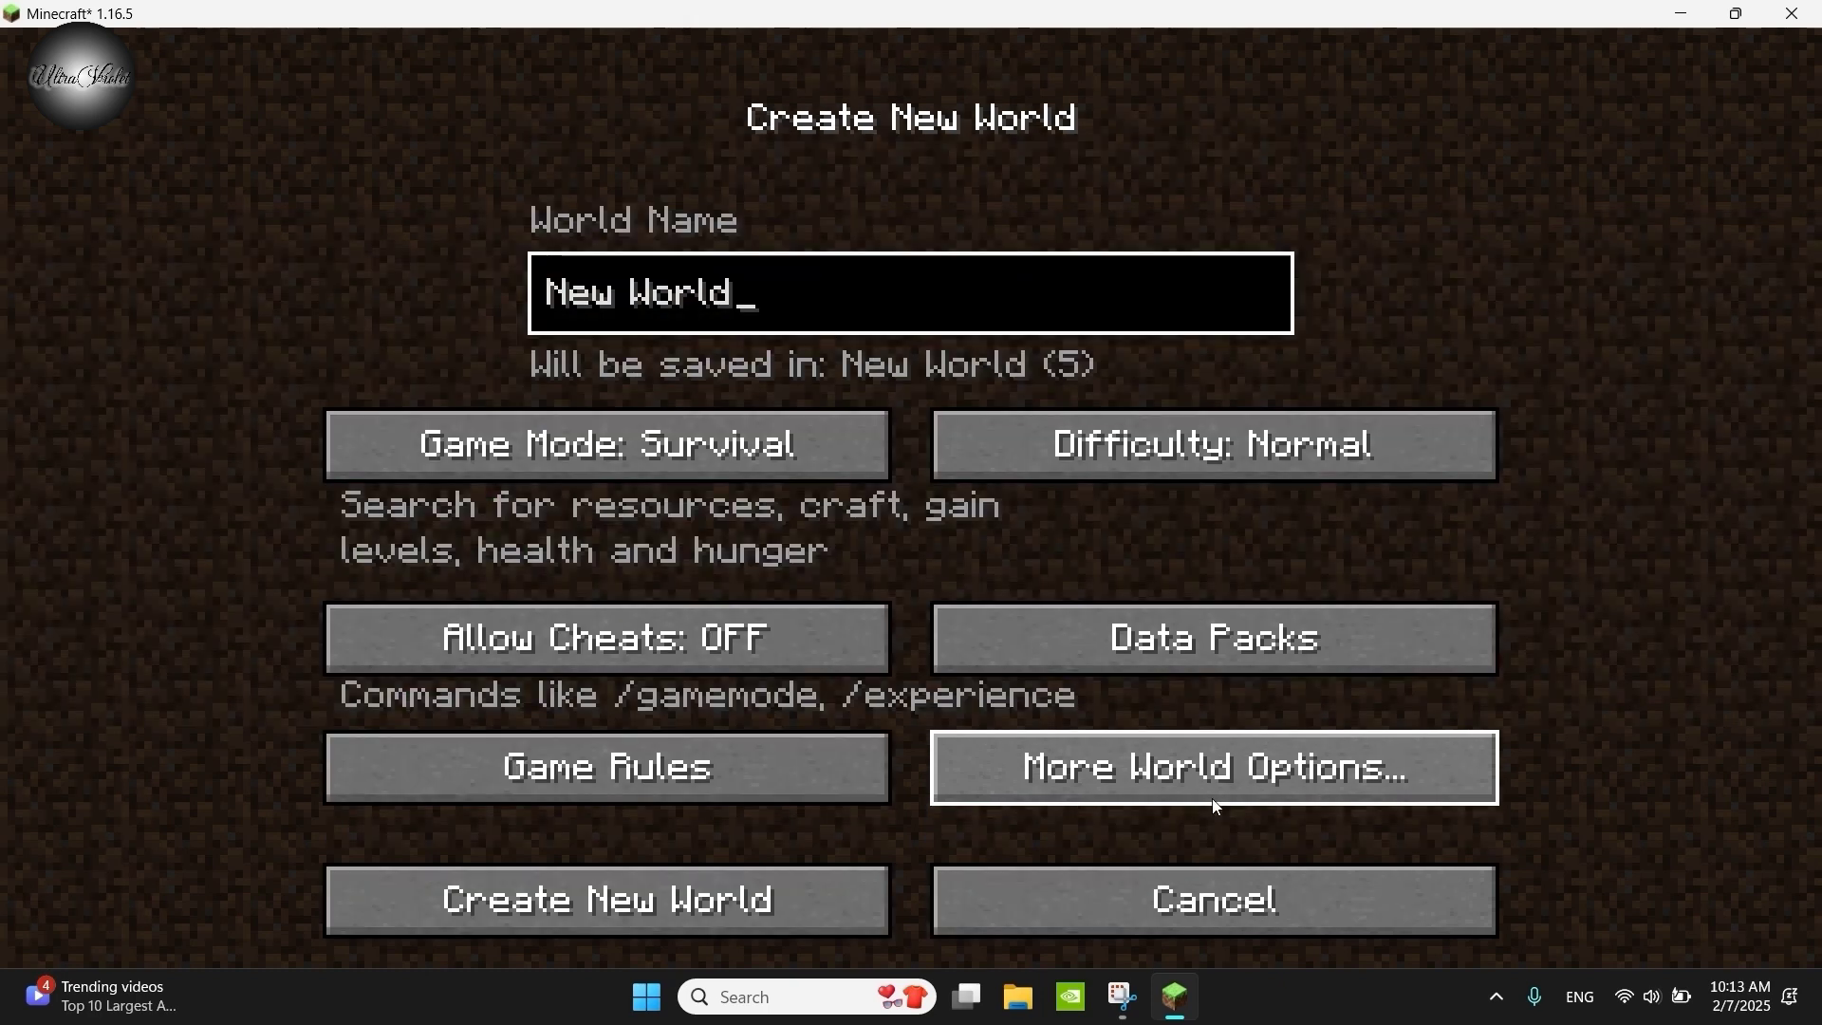
click(739, 920)
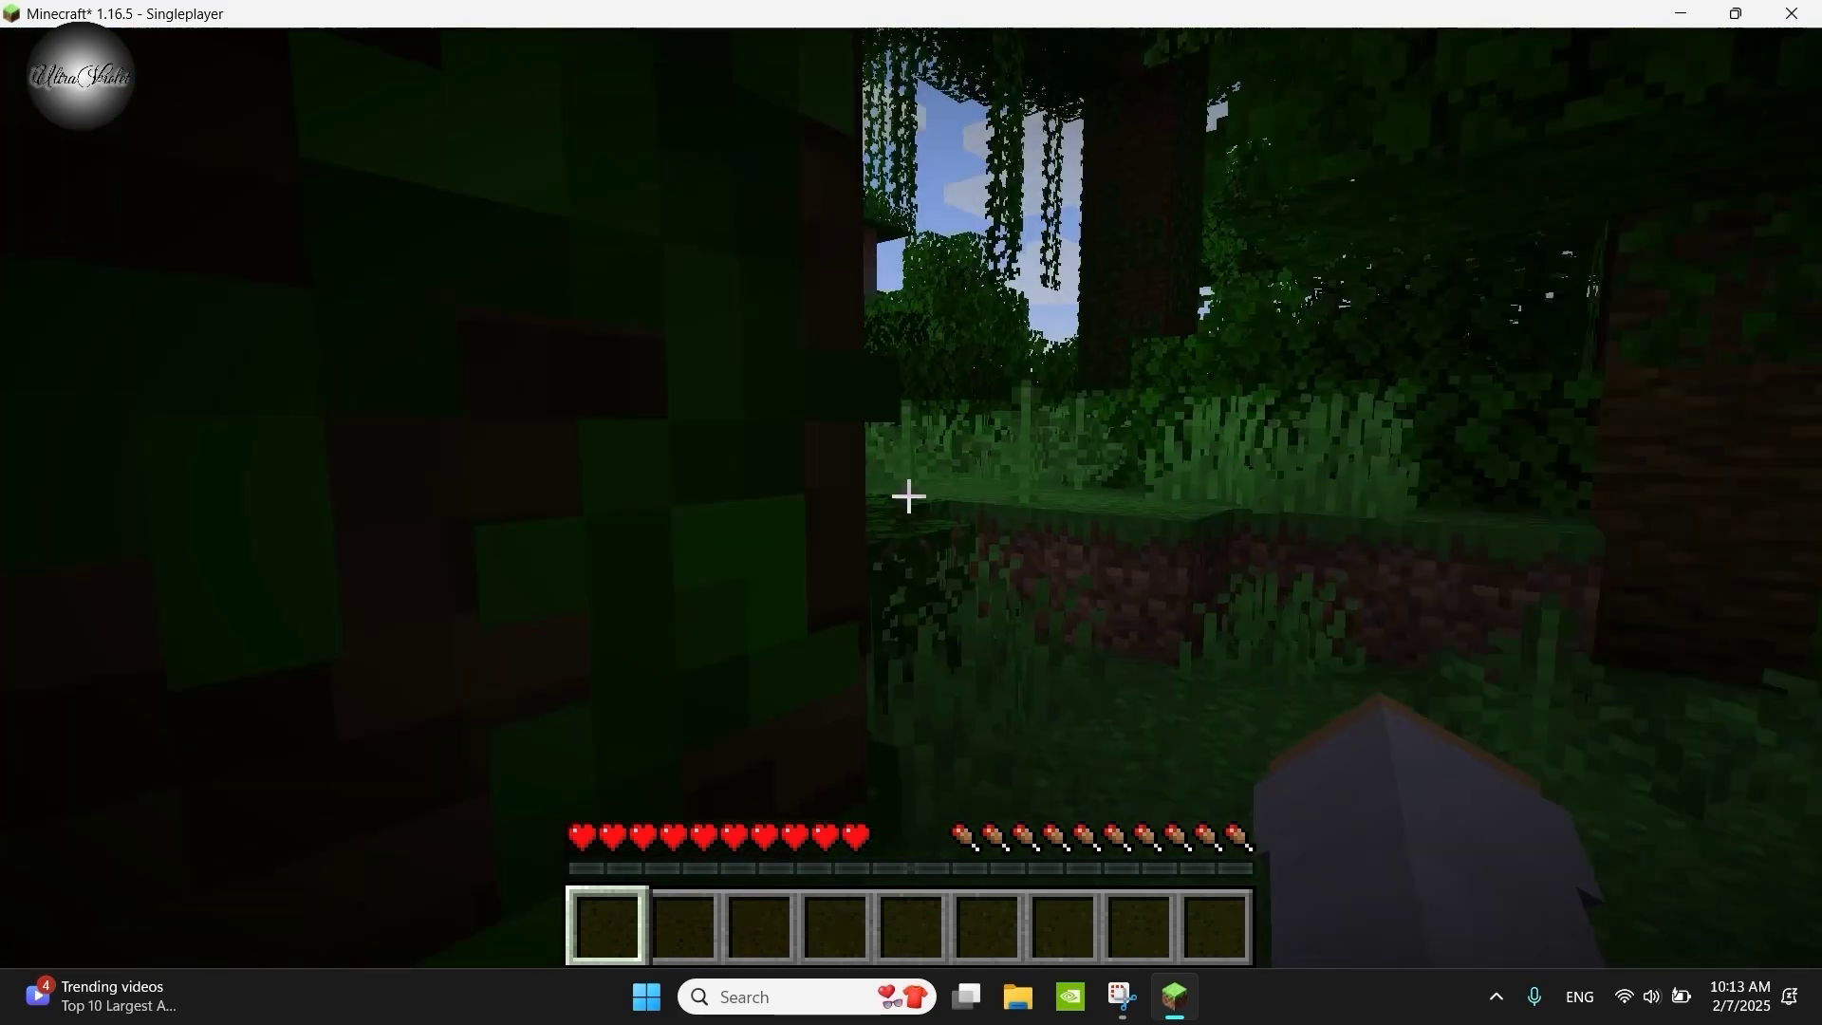
- Walk the character out of the dark jungle and down the grassy slope to the sandy beach by the water
key(w)
key(space)
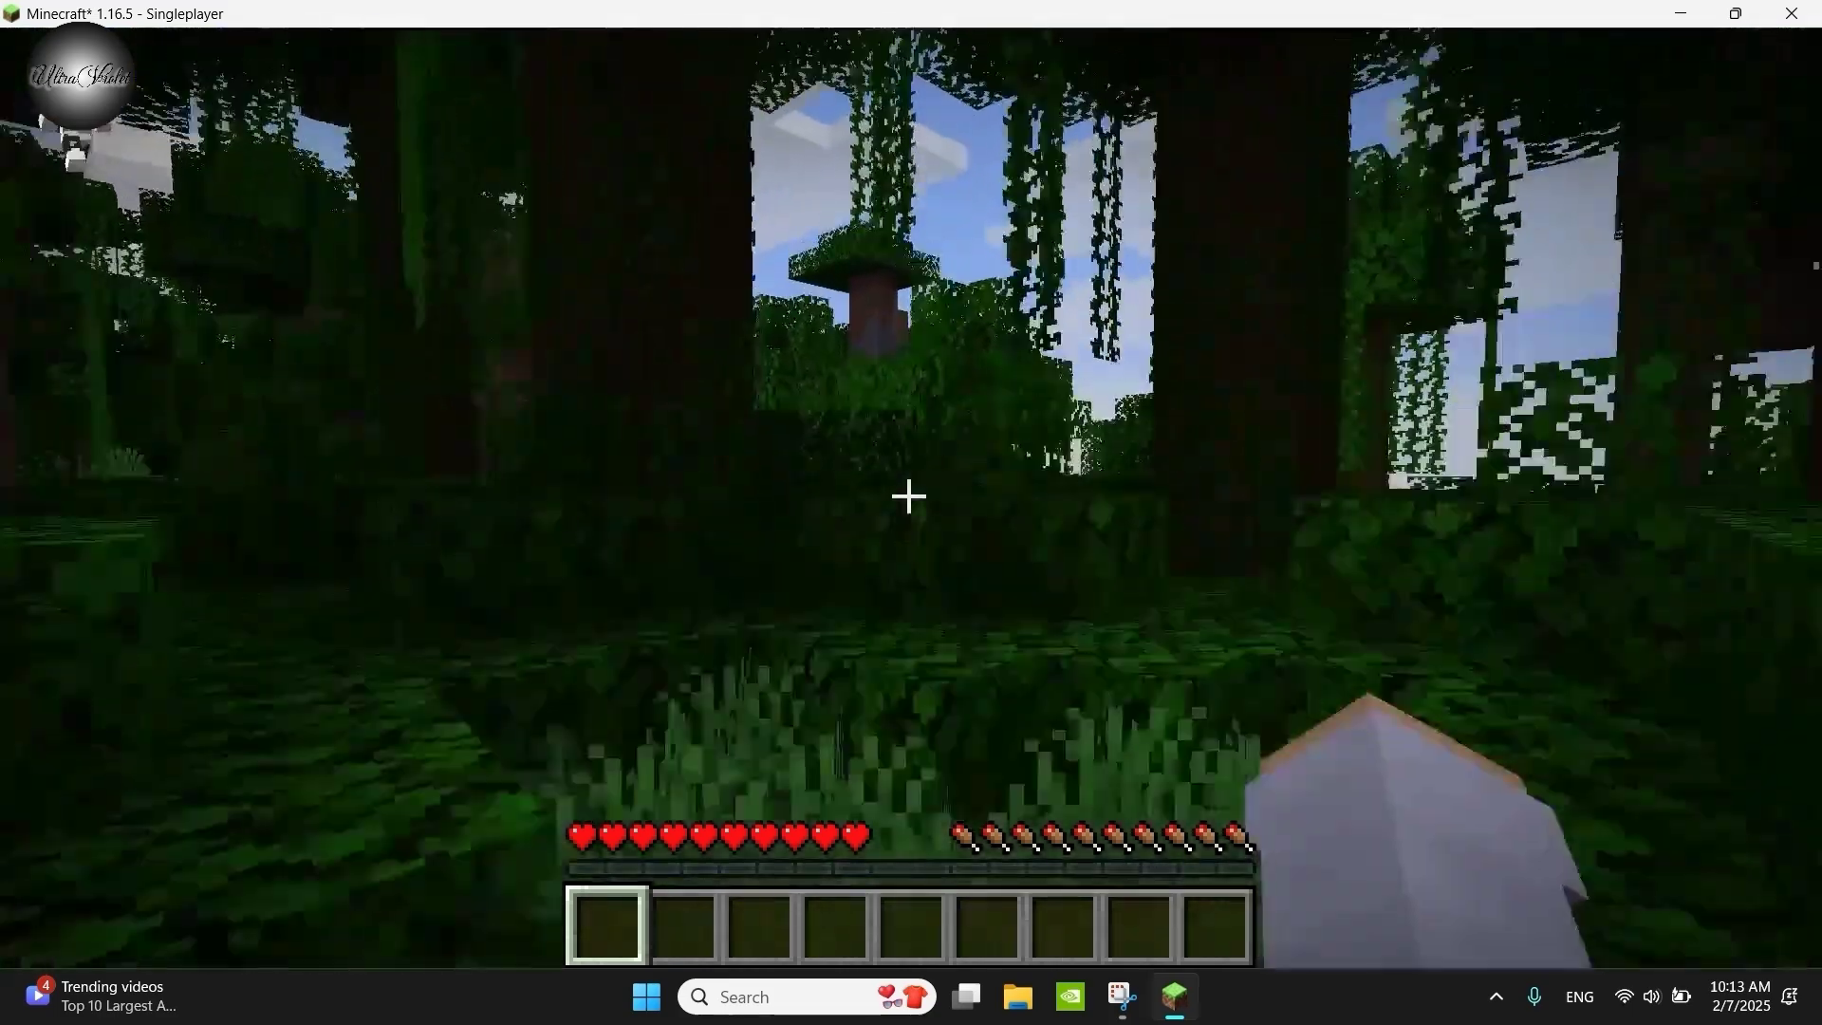
key(w)
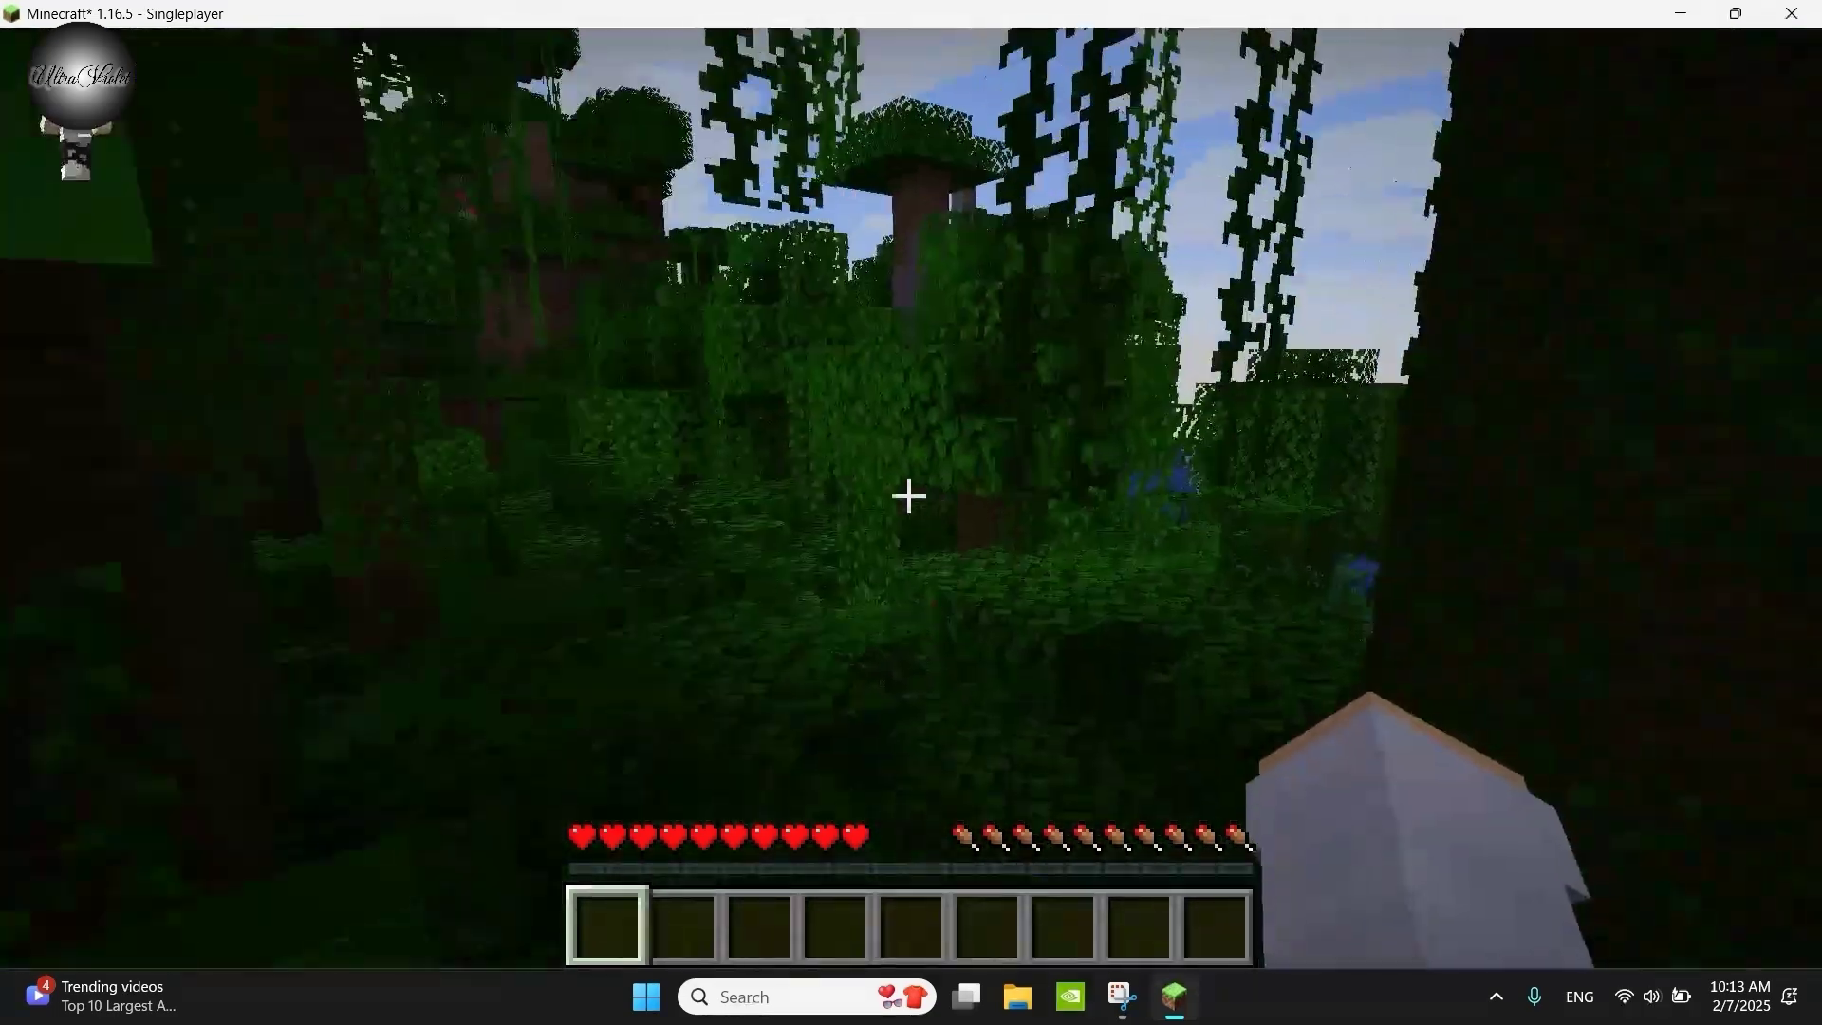
key(w)
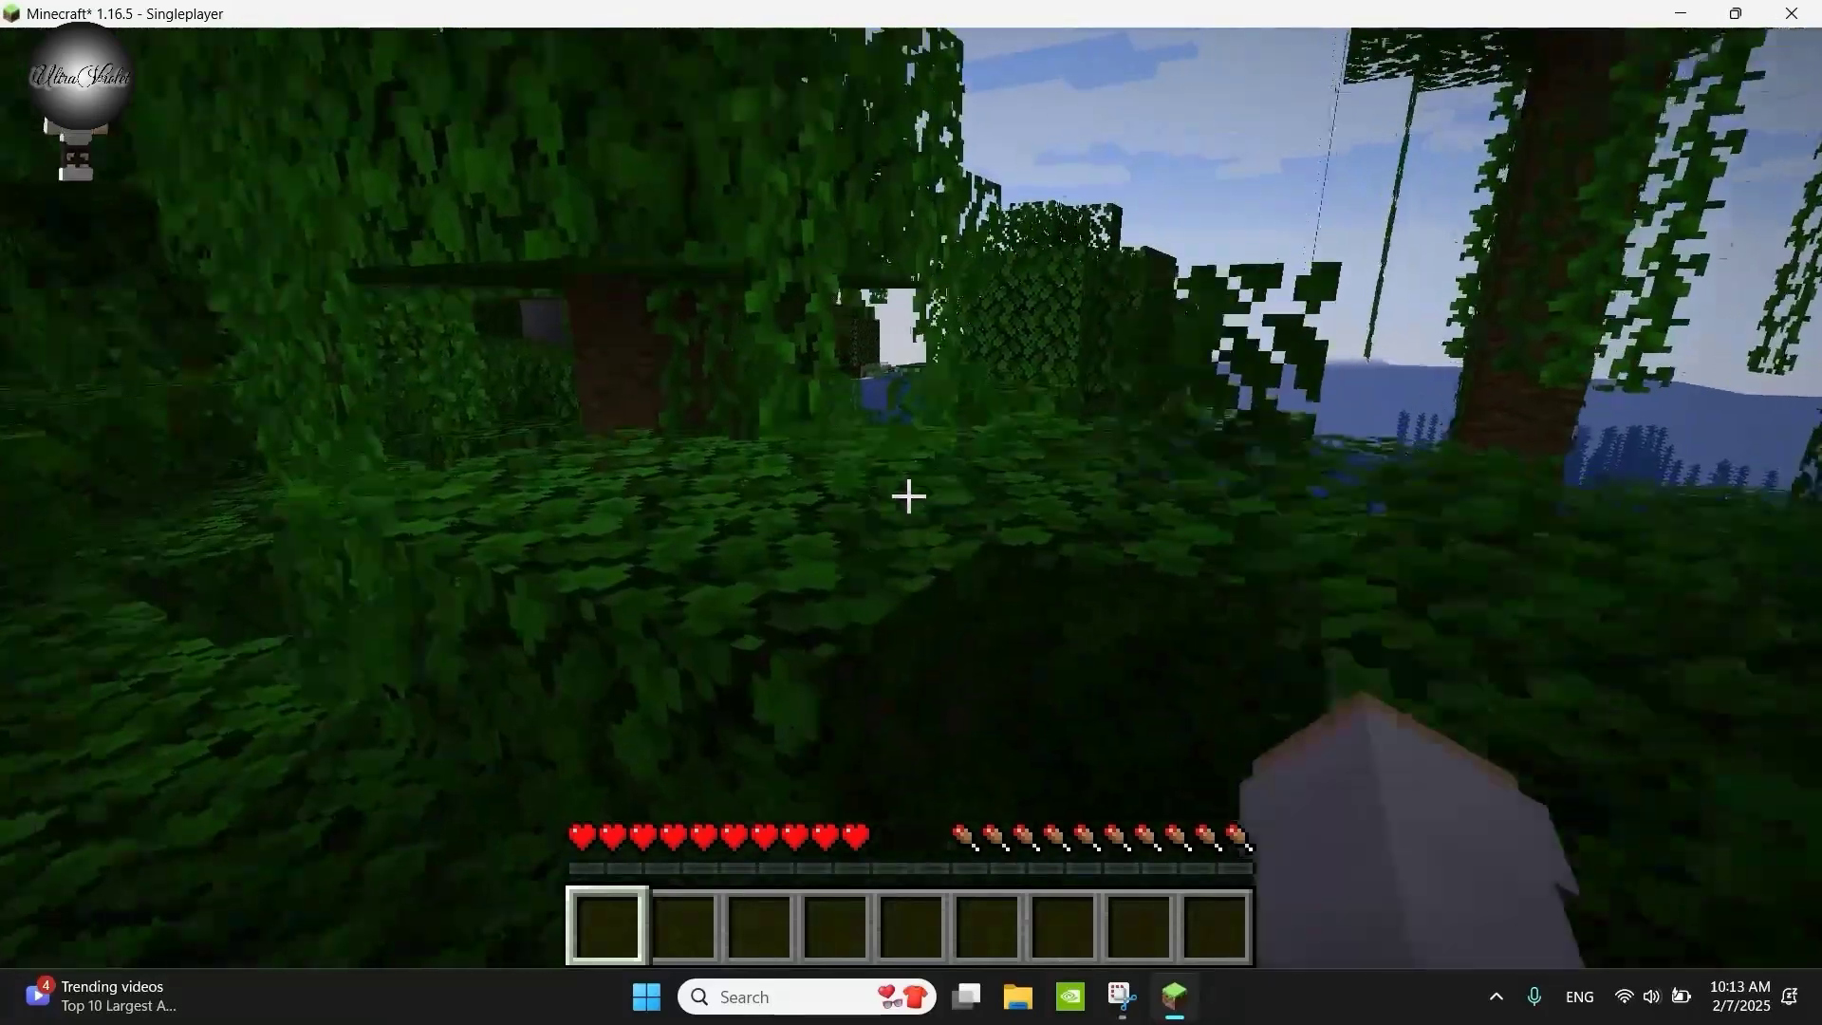
key(w)
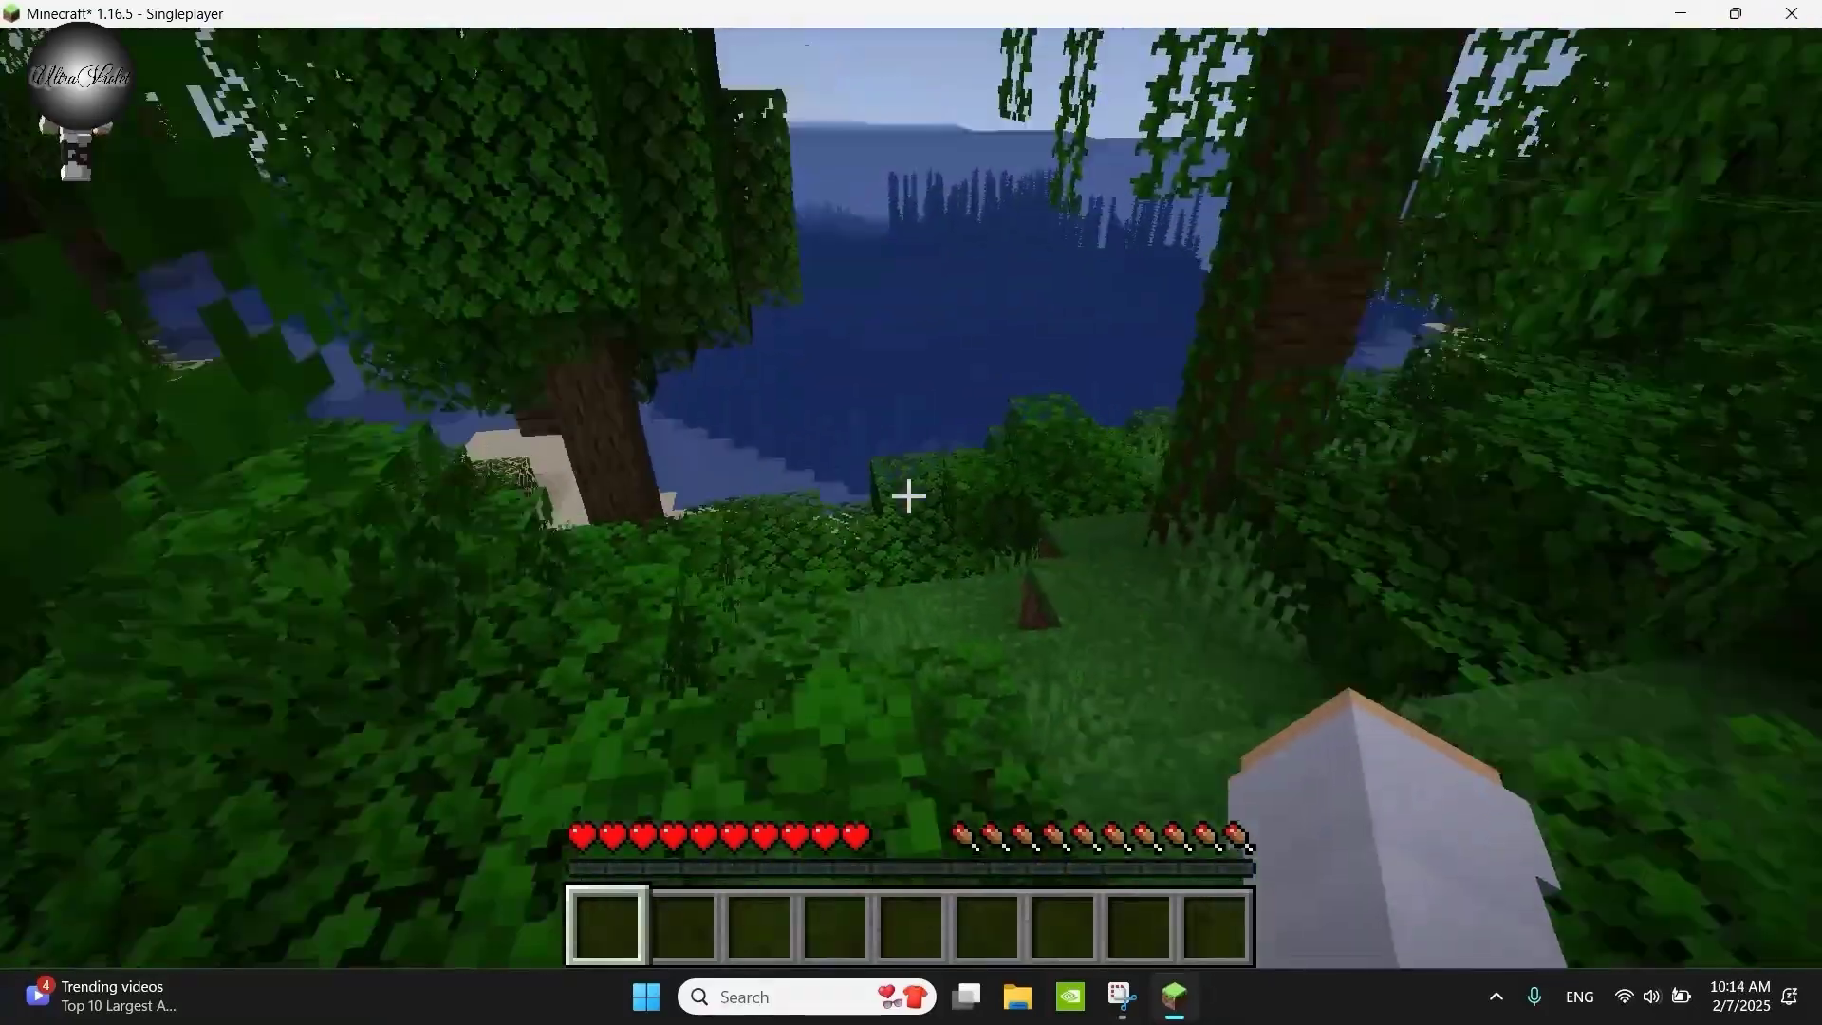
key(w)
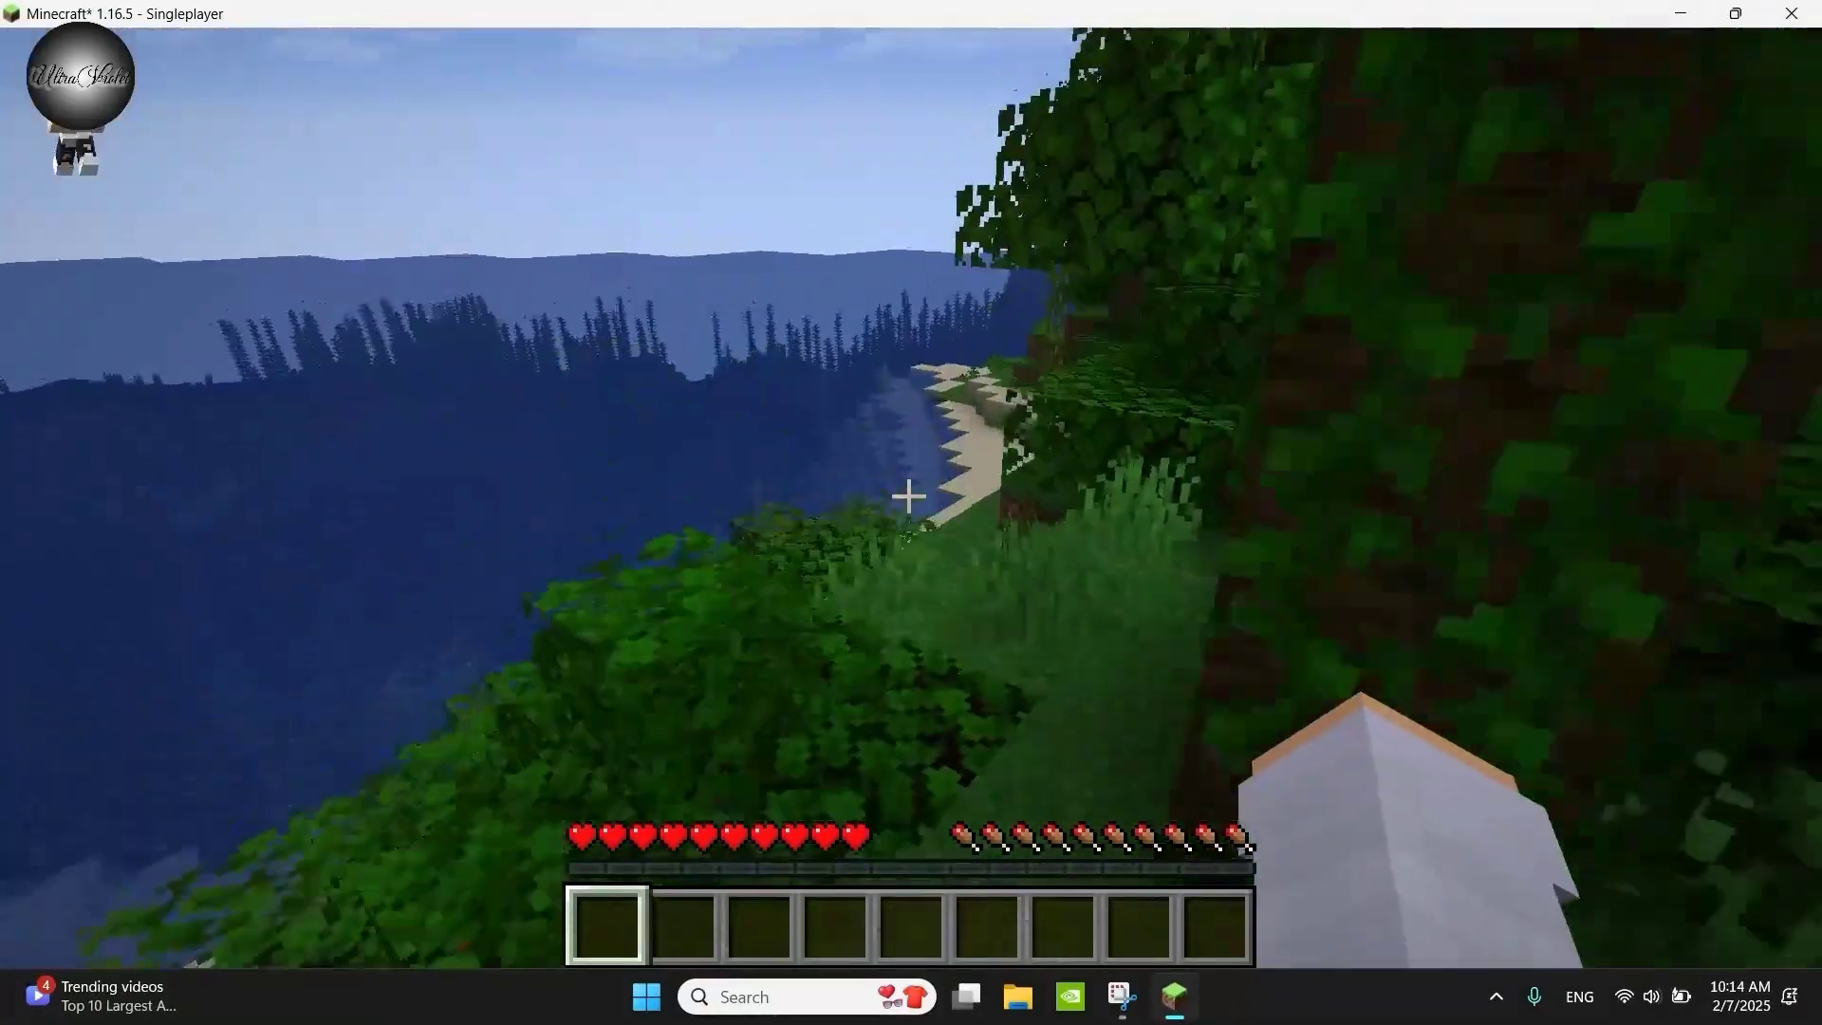
key(w)
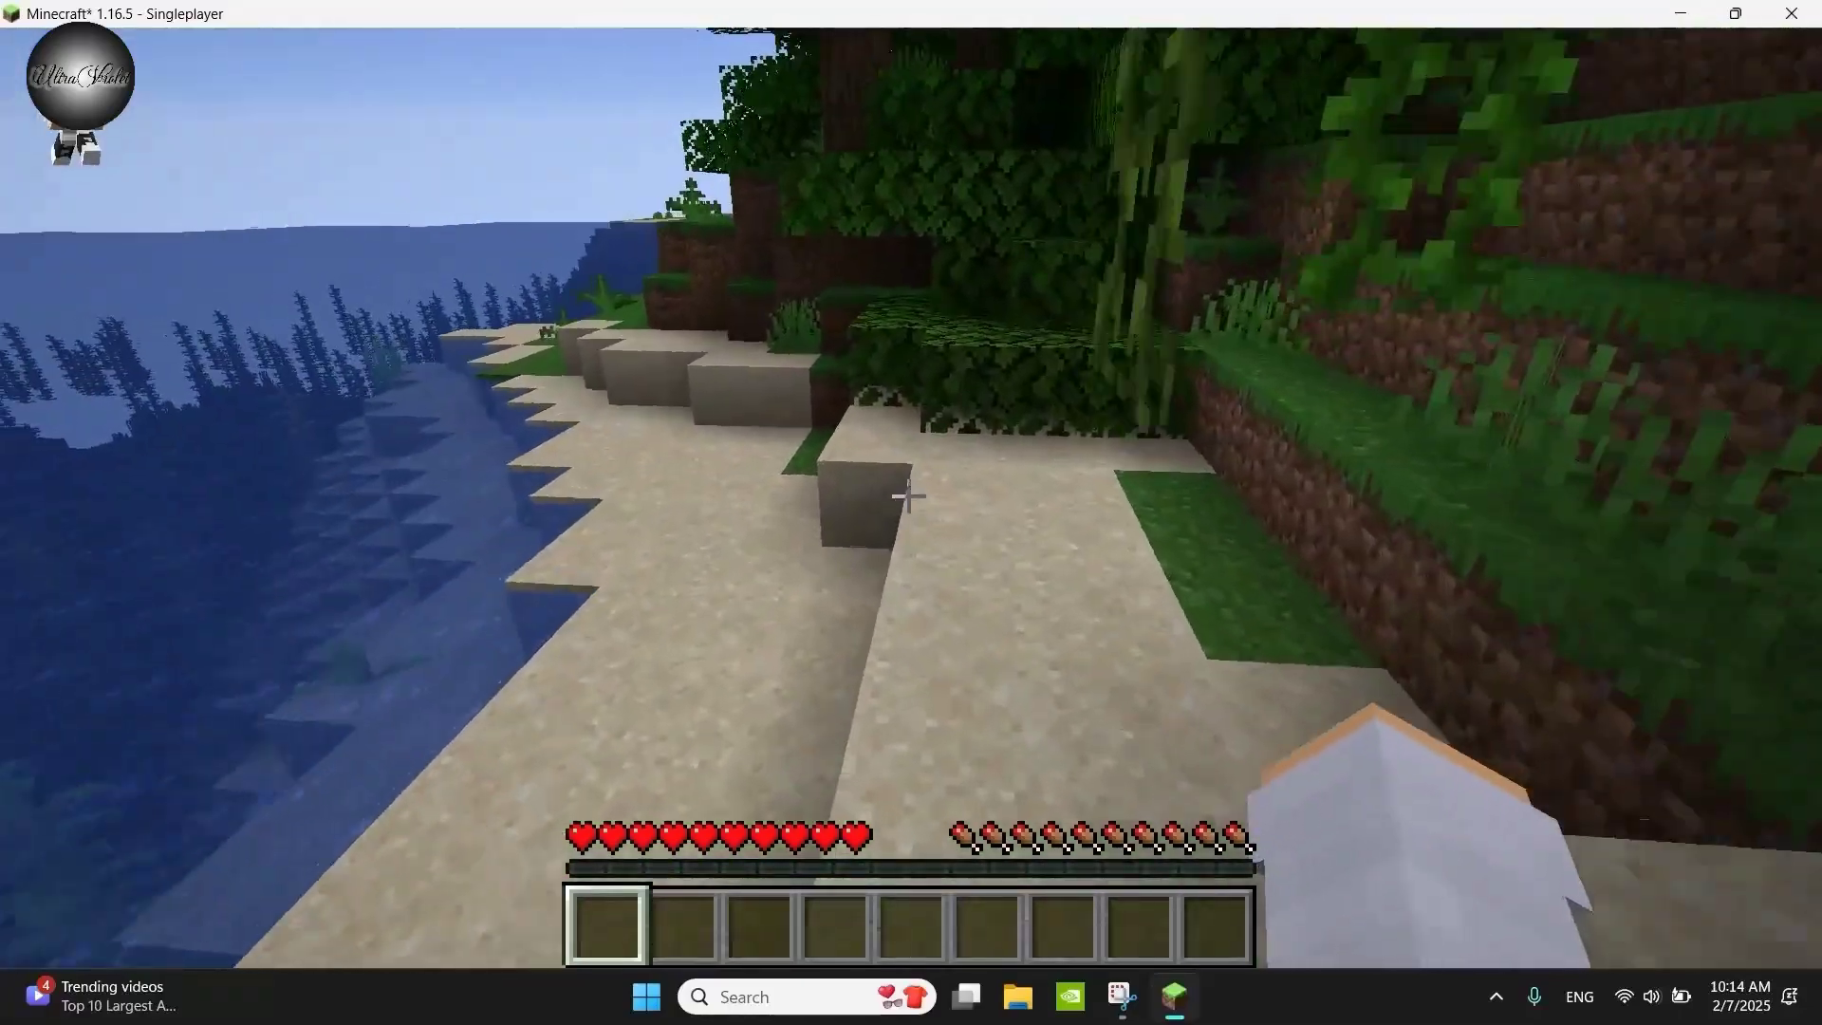
- Approach the raised sand block on the beach, mine it by hand and collect the sand
key(w)
click(908, 495)
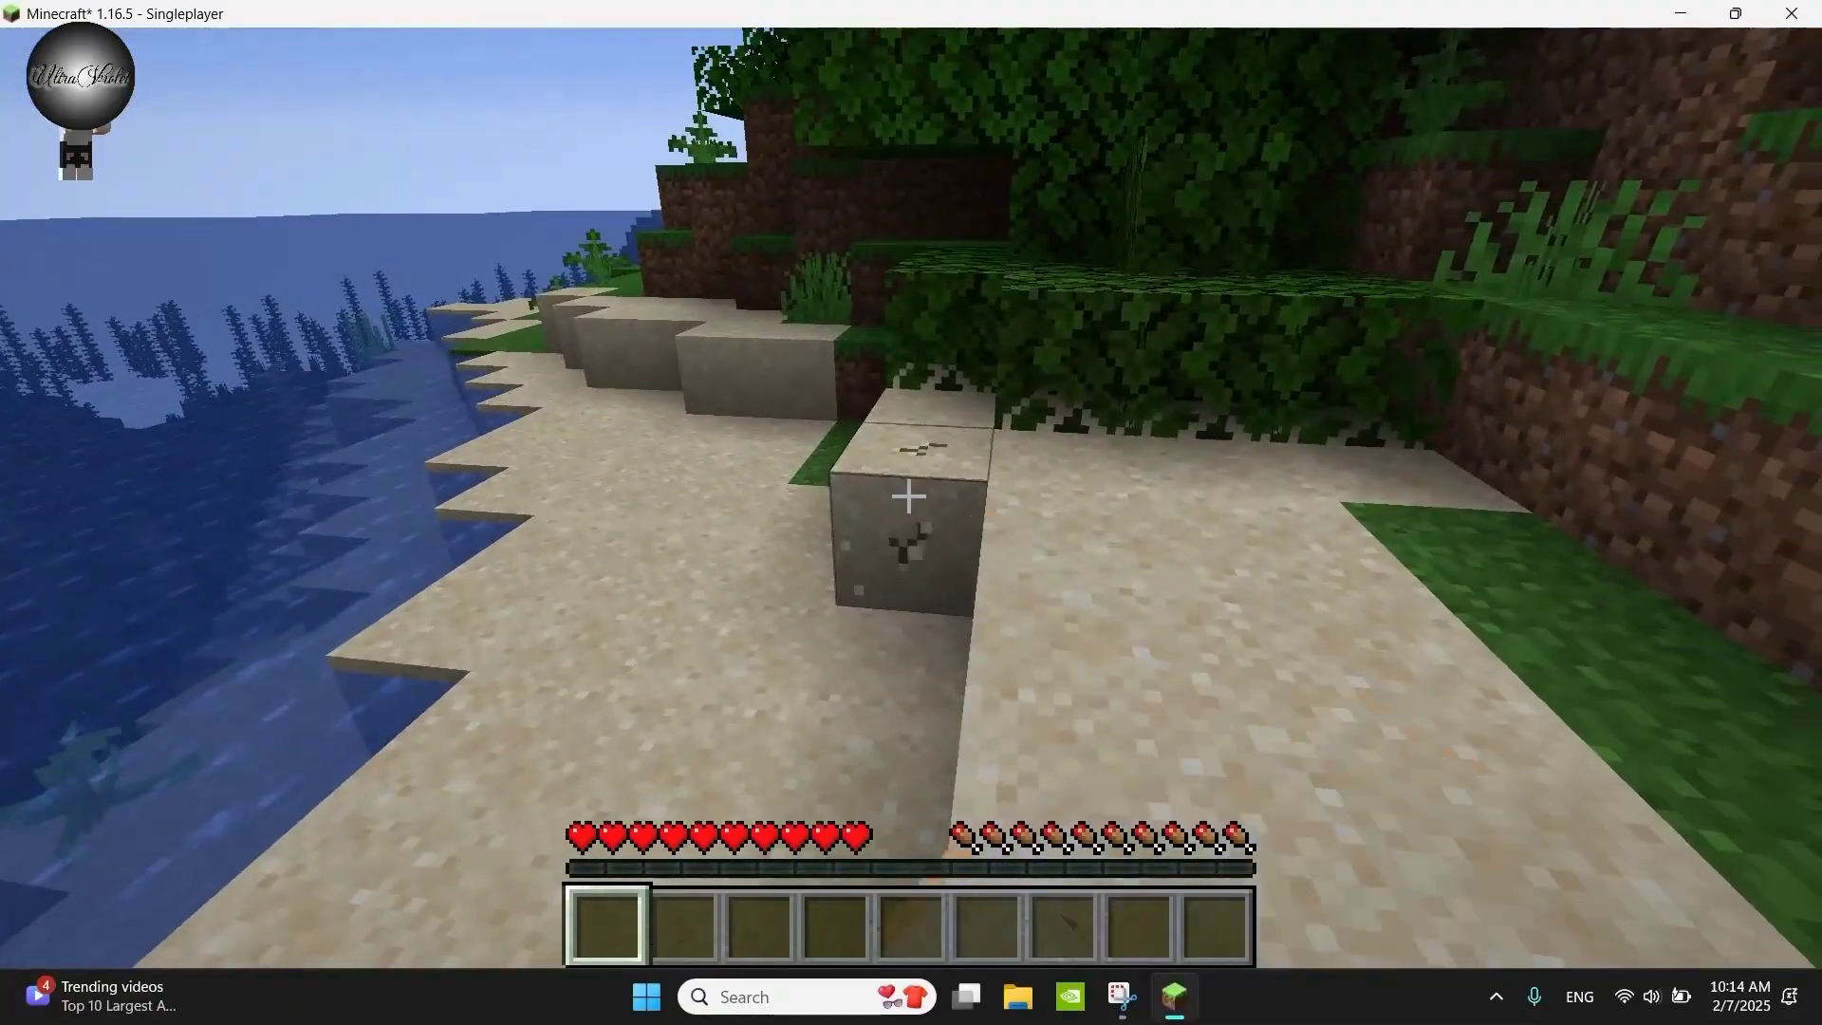
key(w)
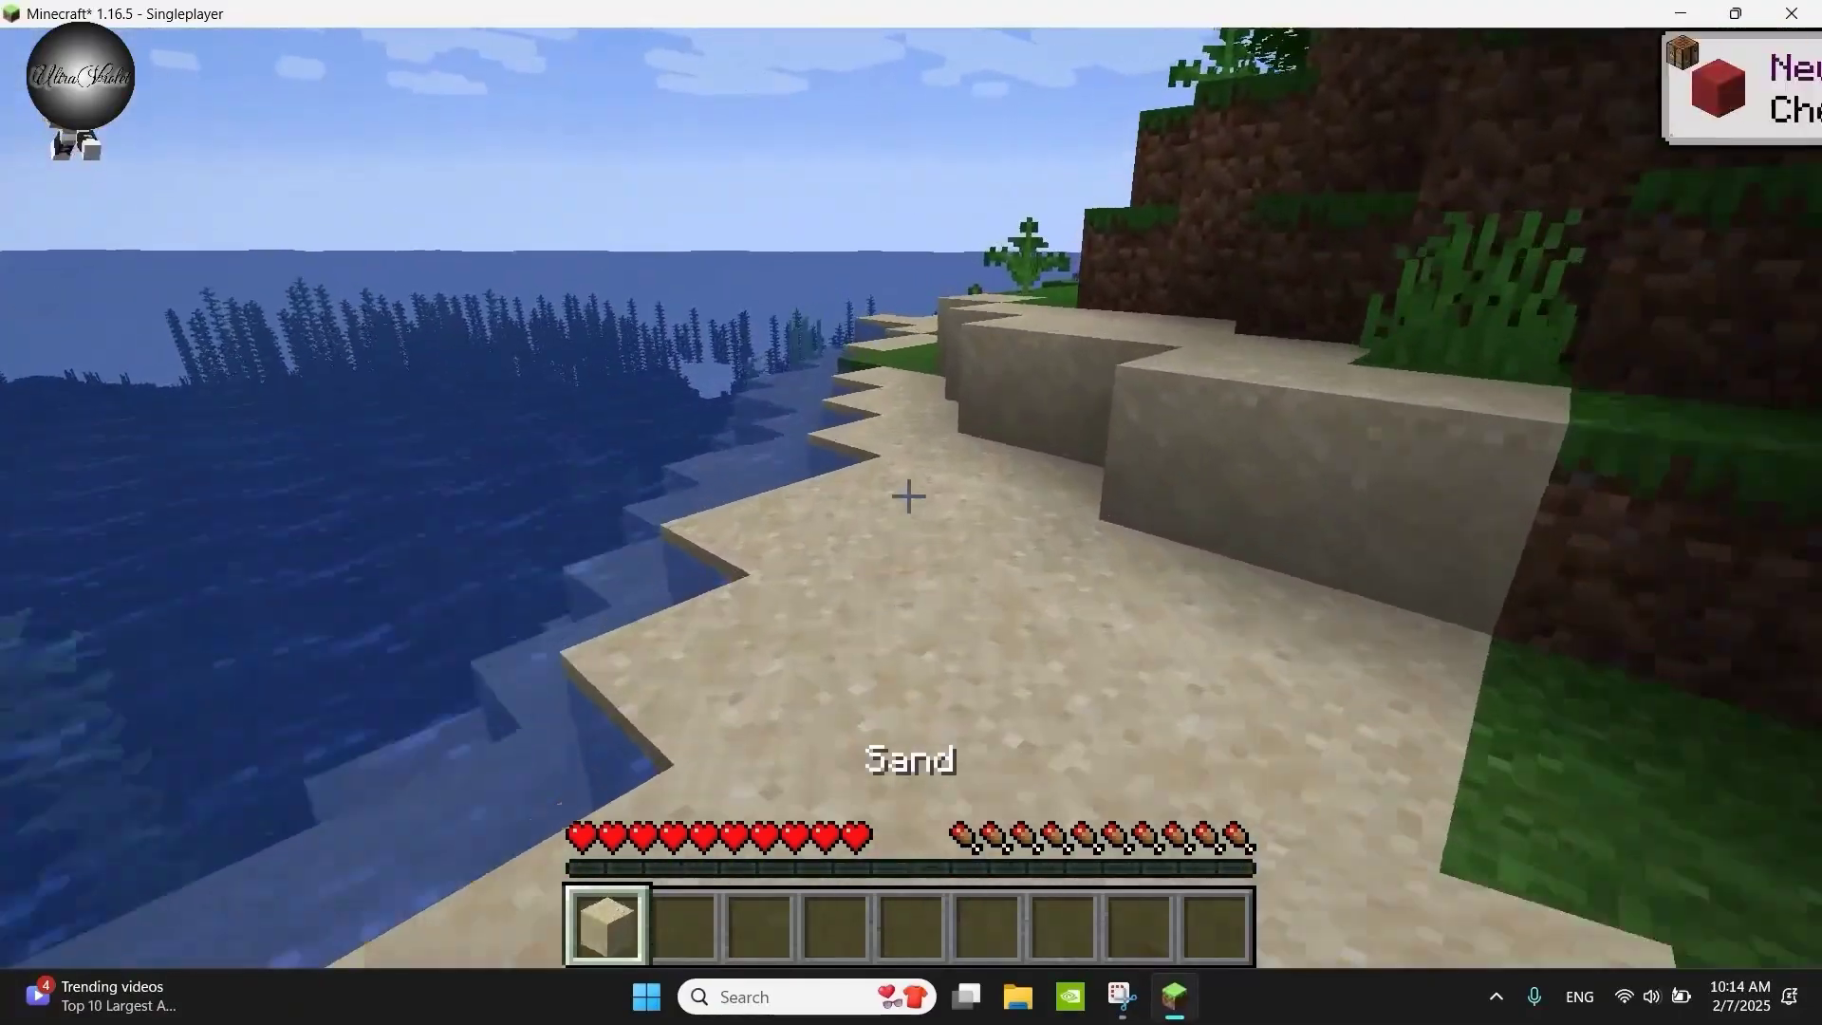